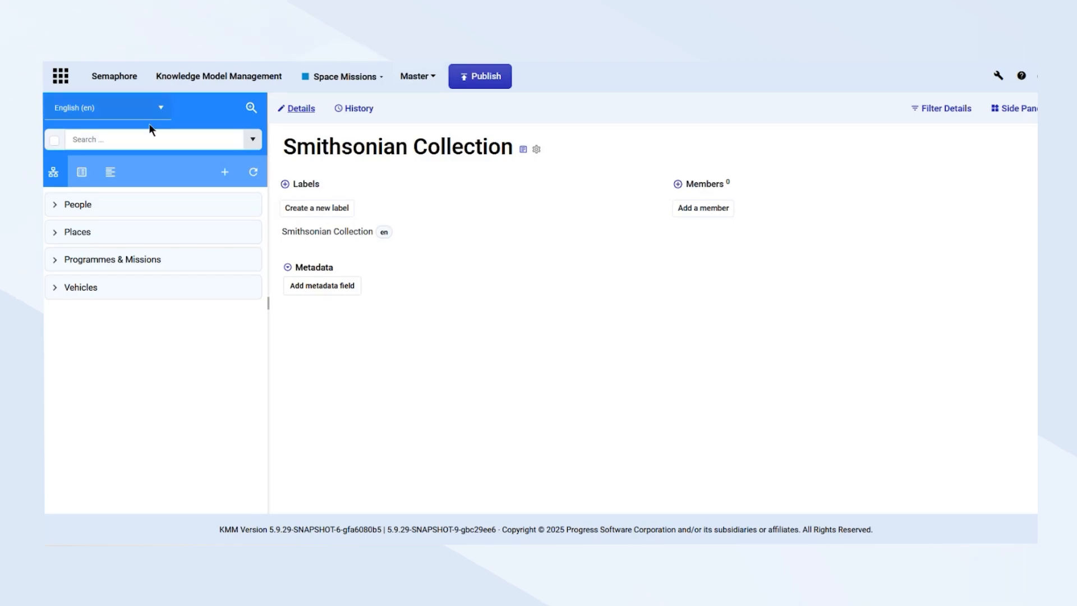
Create a new English-language collection named "Smithsonian Collection" in the Space Missions model
{"action": "left_click", "coordinate": [82, 174]}
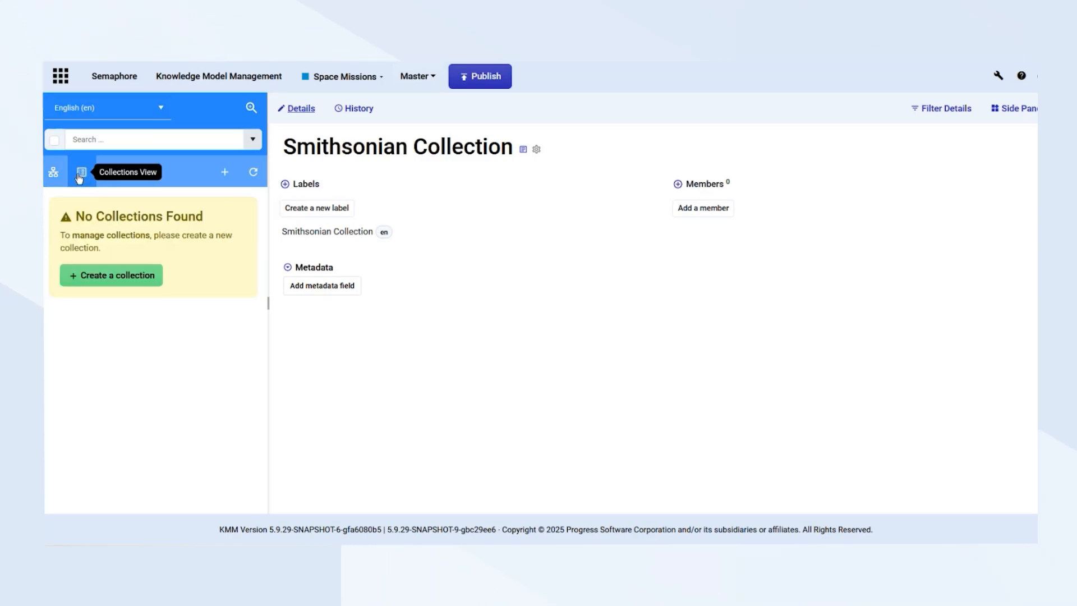
{"action": "left_click", "coordinate": [135, 277]}
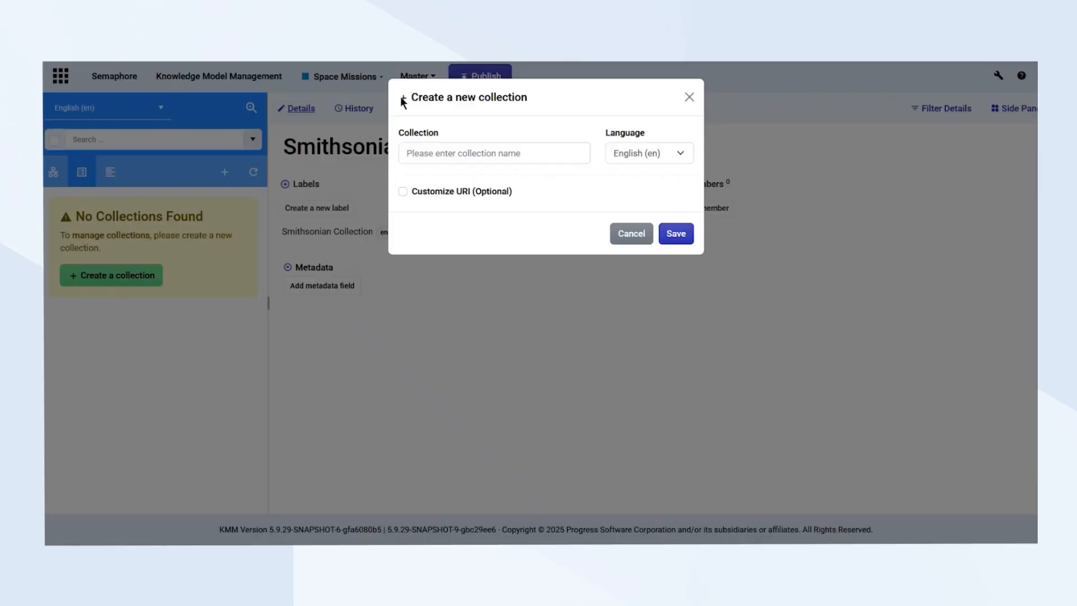
{"action": "left_click", "coordinate": [484, 152]}
{"action": "type", "text": "Sm"}
{"action": "left_click", "coordinate": [499, 169]}
{"action": "left_click", "coordinate": [675, 234]}
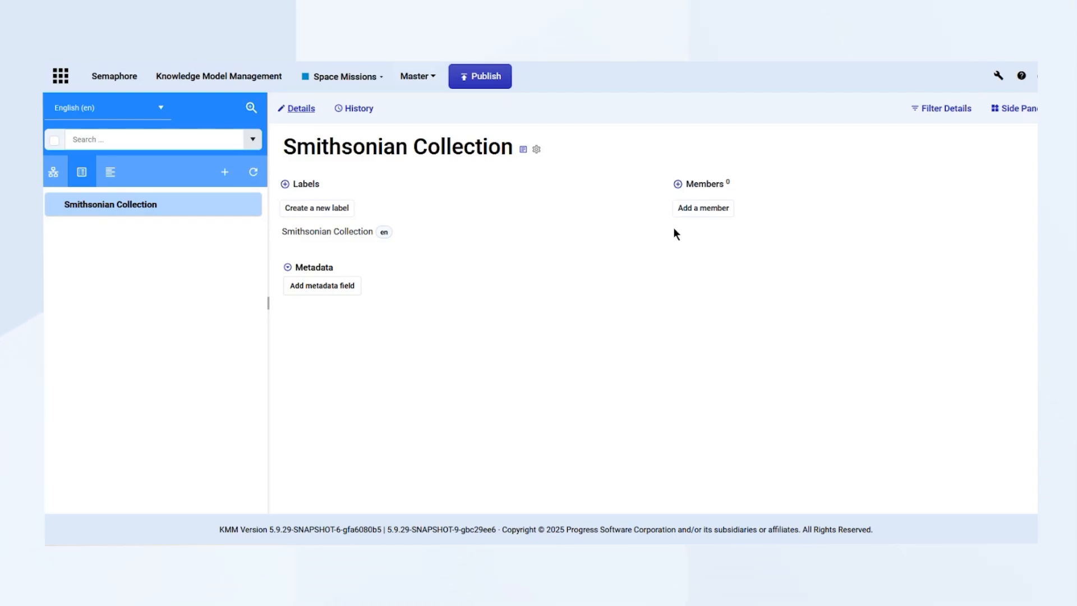
Add the concept Saturn V as a member of the Smithsonian Collection
{"action": "left_click", "coordinate": [703, 208]}
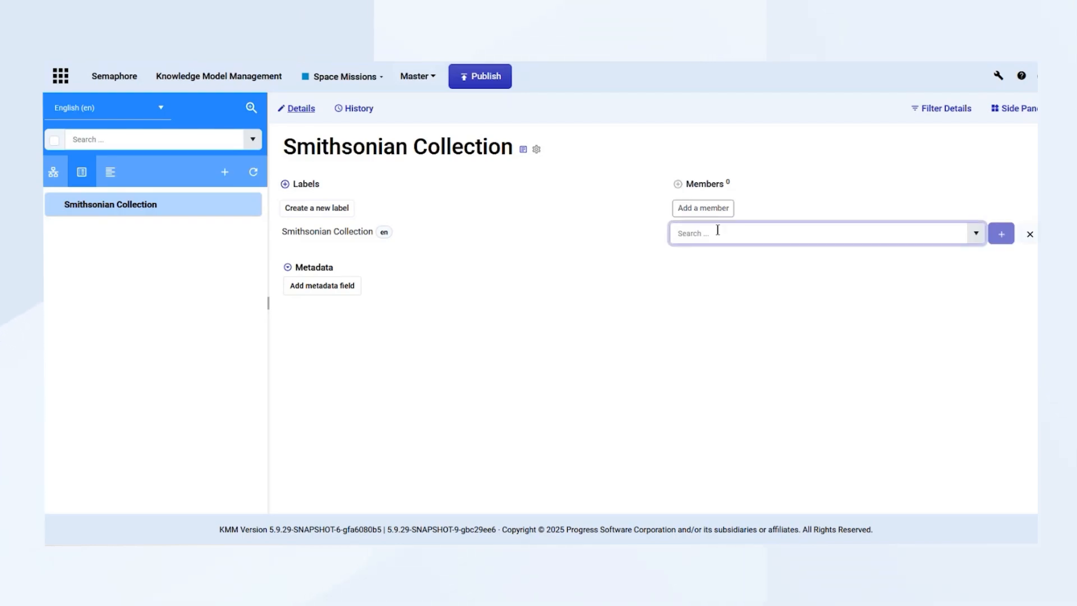
{"action": "type", "text": "Saturn"}
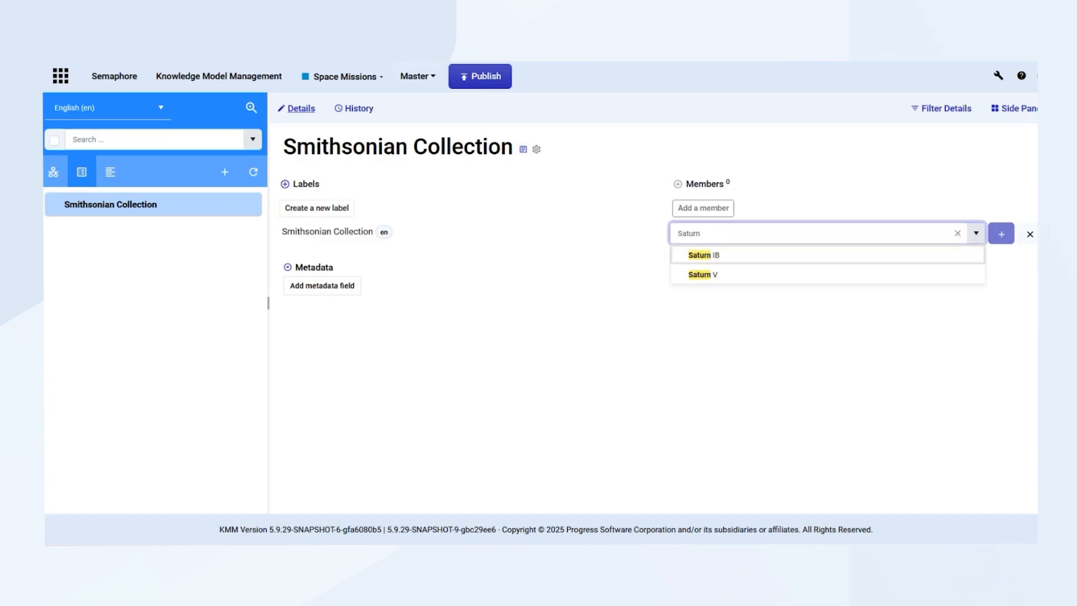
{"action": "left_click", "coordinate": [726, 275]}
{"action": "left_click", "coordinate": [1003, 234]}
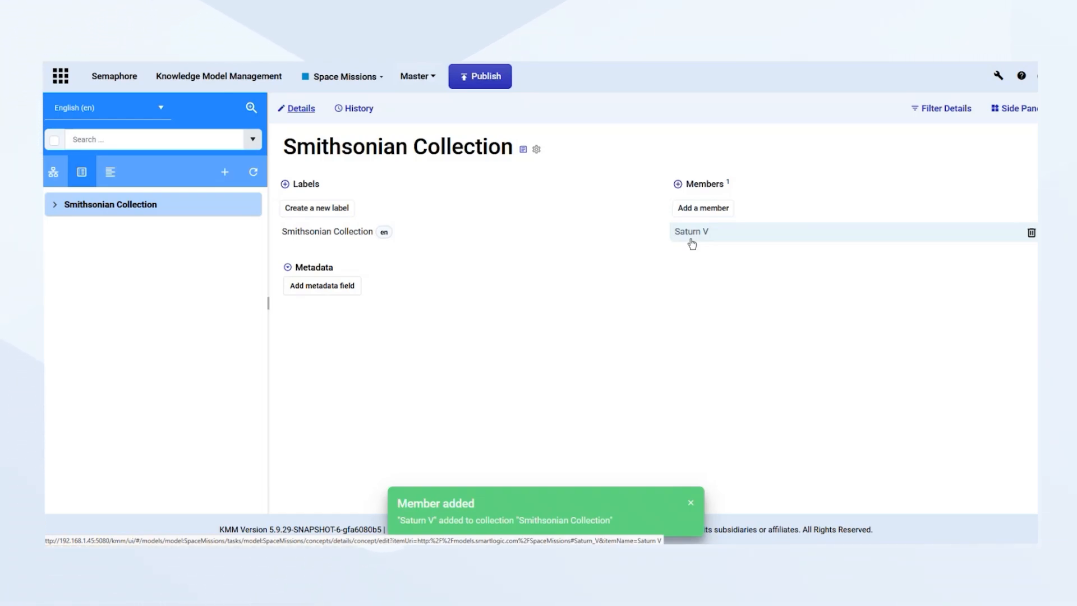
Find the Lunar Roving Vehicle concept and make it a member of the Smithsonian Collection from its details page
{"action": "left_click", "coordinate": [188, 143]}
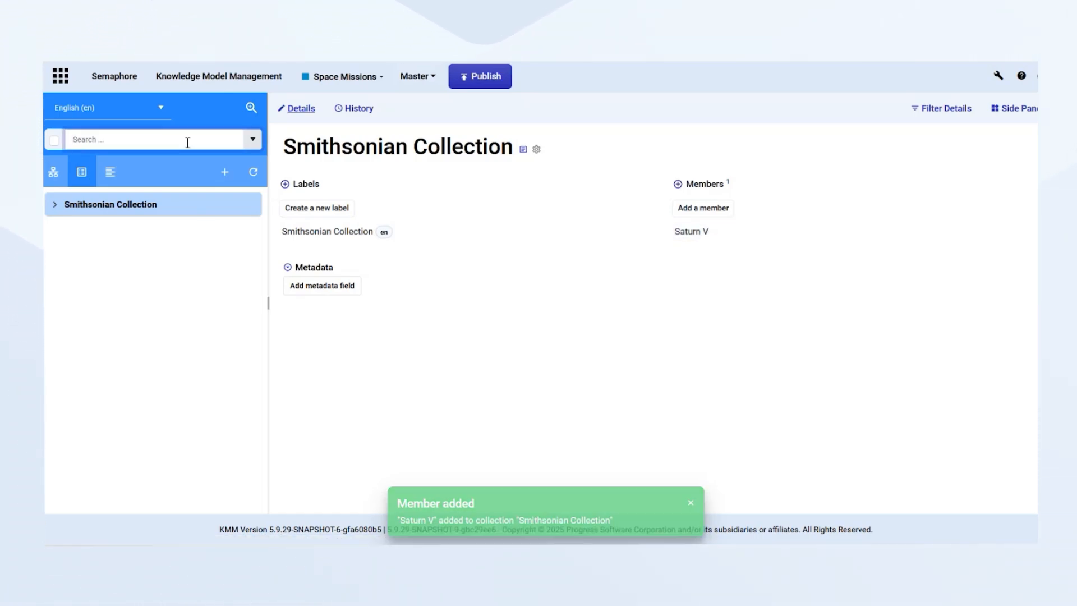
{"action": "type", "text": "luna"}
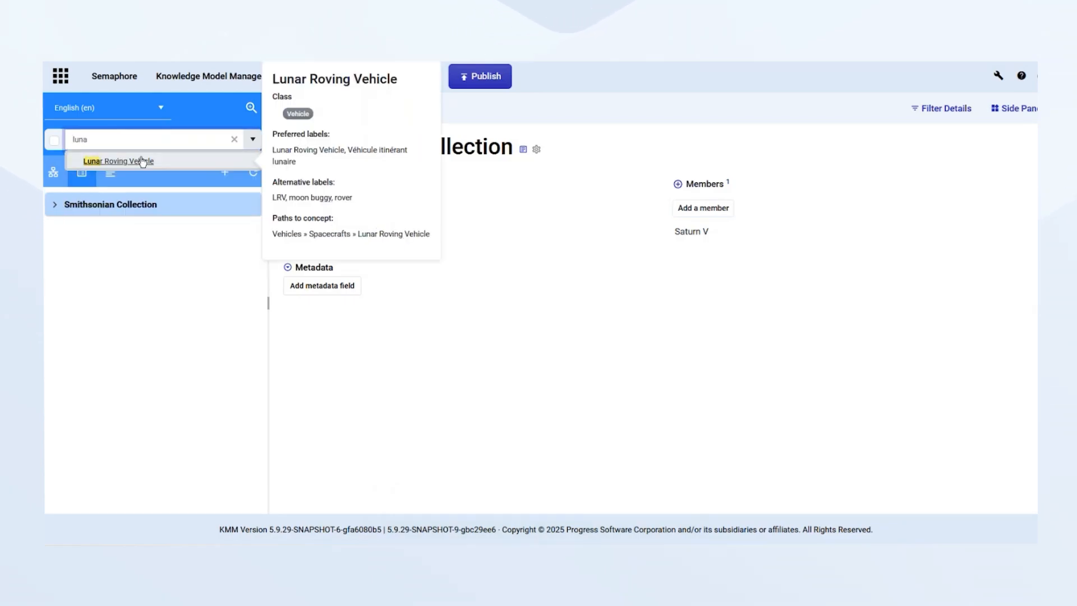
{"action": "left_click", "coordinate": [140, 161]}
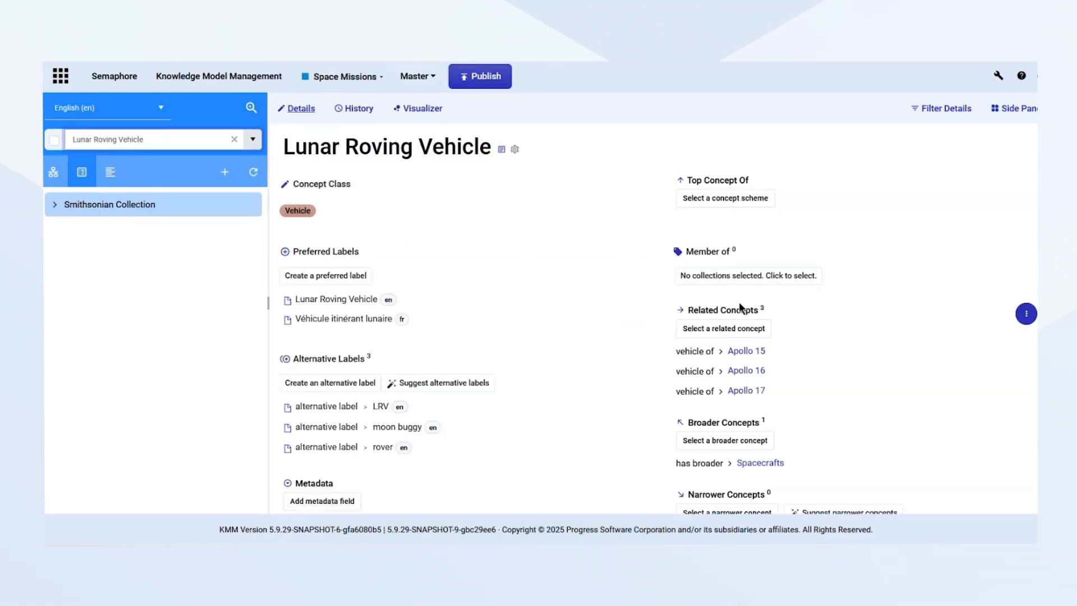
{"action": "left_click", "coordinate": [741, 276]}
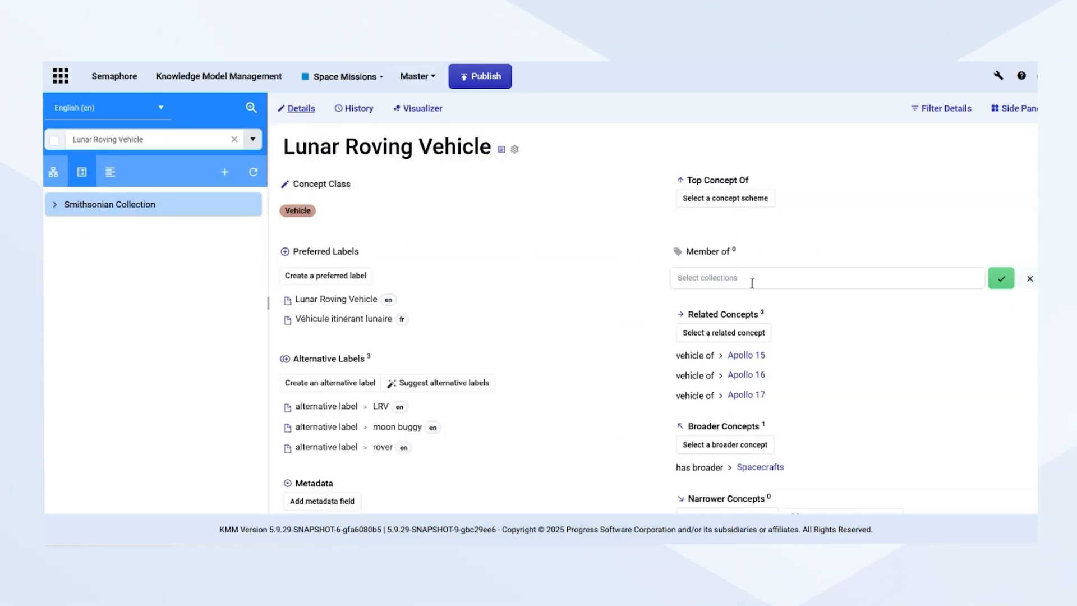
{"action": "left_click", "coordinate": [741, 279]}
{"action": "left_click", "coordinate": [747, 298]}
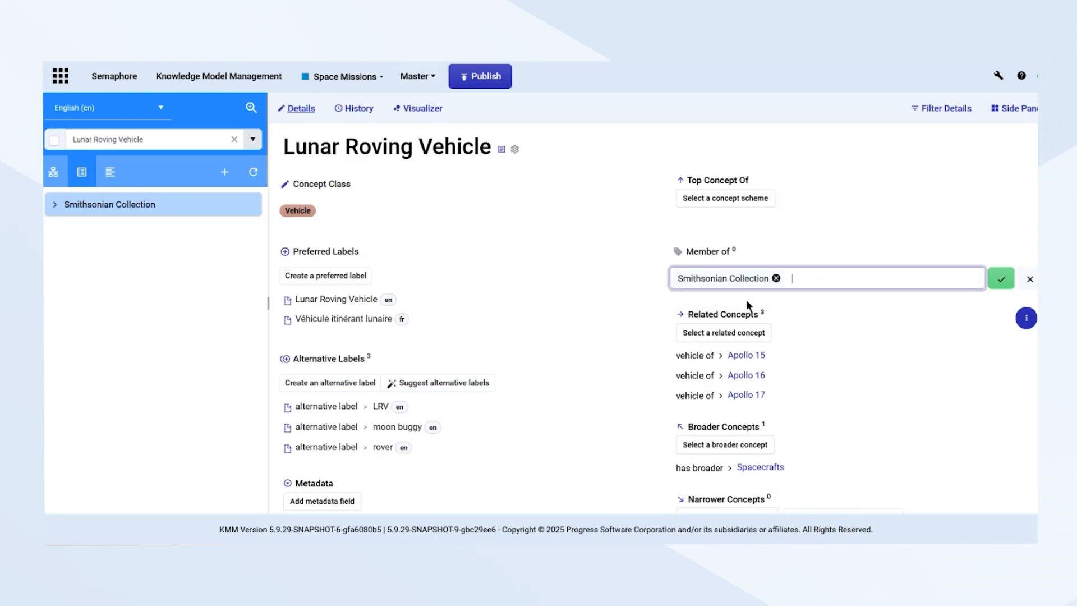
{"action": "left_click", "coordinate": [1002, 279]}
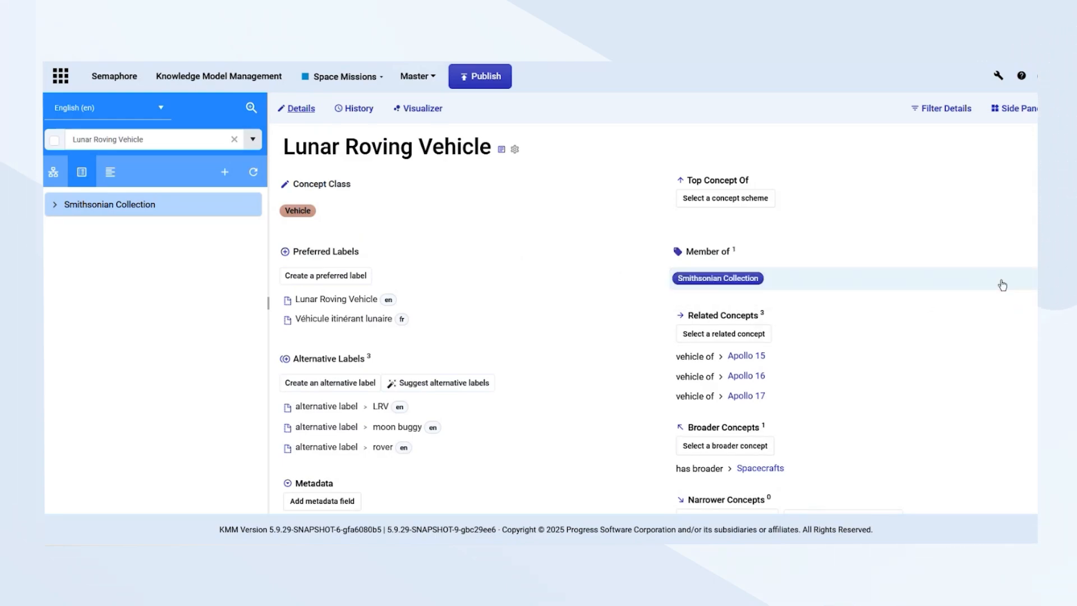
Reopen the Smithsonian Collection and add Buzz Aldrin from the alphabetical concept list as a member
{"action": "left_click", "coordinate": [85, 207]}
{"action": "left_click", "coordinate": [111, 173]}
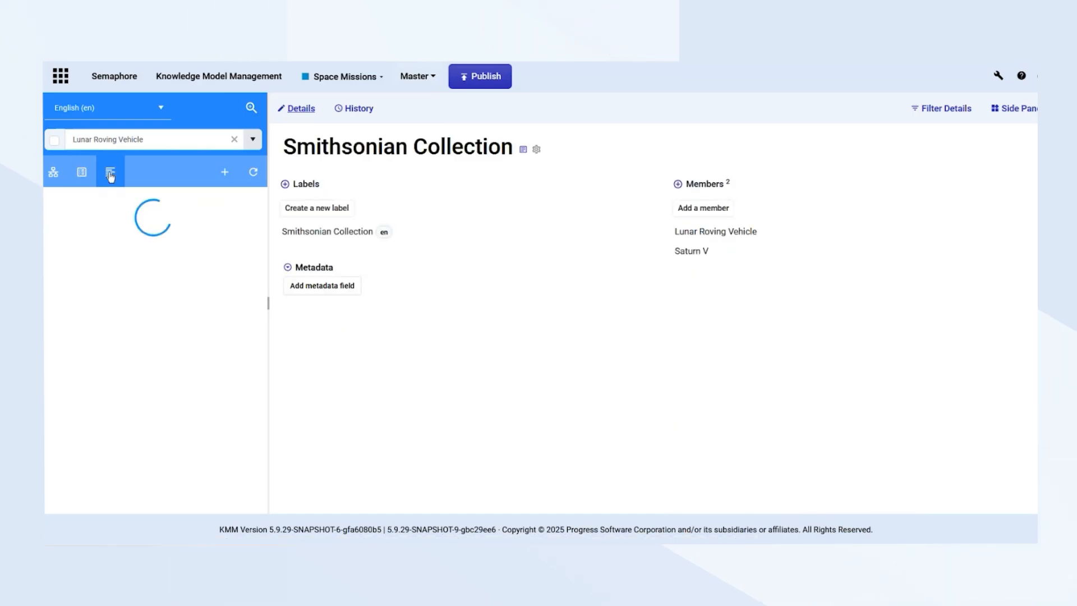
{"action": "scroll", "coordinate": [150, 313], "scroll_direction": "down", "scroll_amount": 10}
{"action": "scroll", "coordinate": [151, 317], "scroll_direction": "down", "scroll_amount": 8}
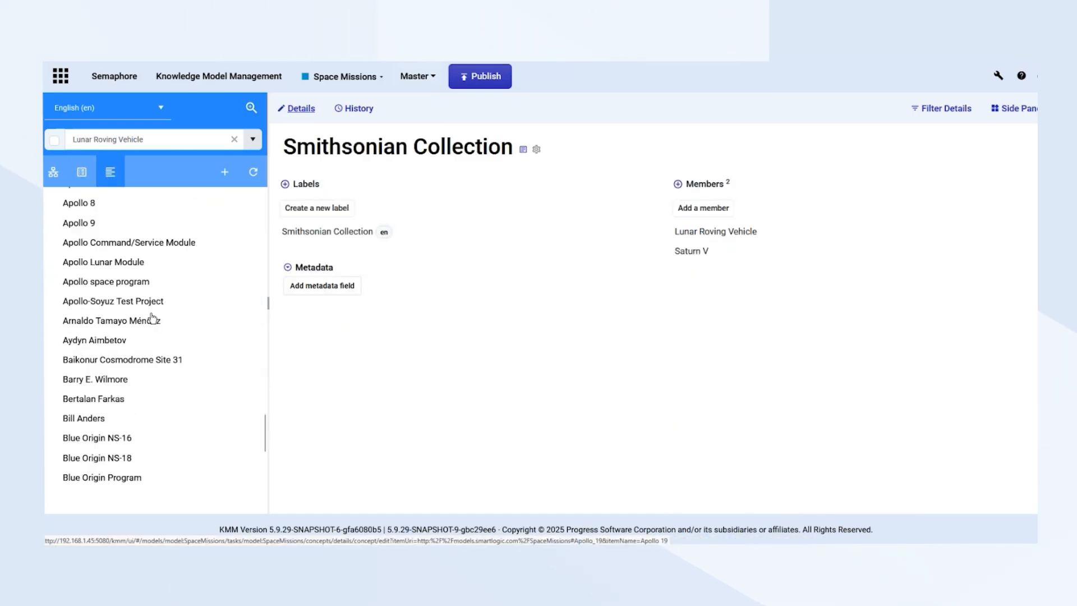
{"action": "left_click_drag", "start_coordinate": [83, 402], "coordinate": [724, 241]}
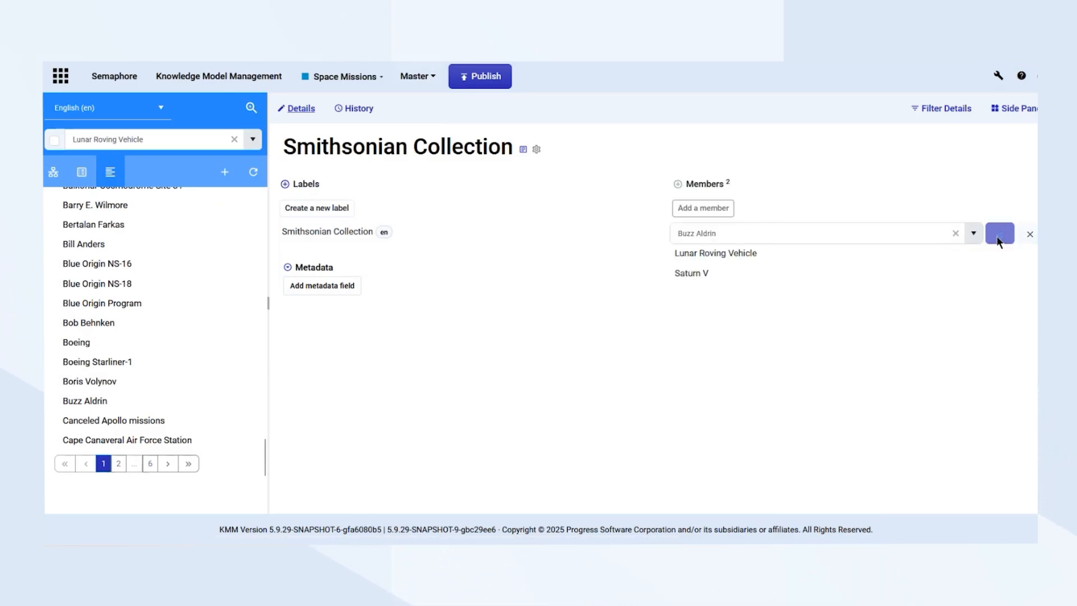
{"action": "left_click", "coordinate": [1001, 234]}
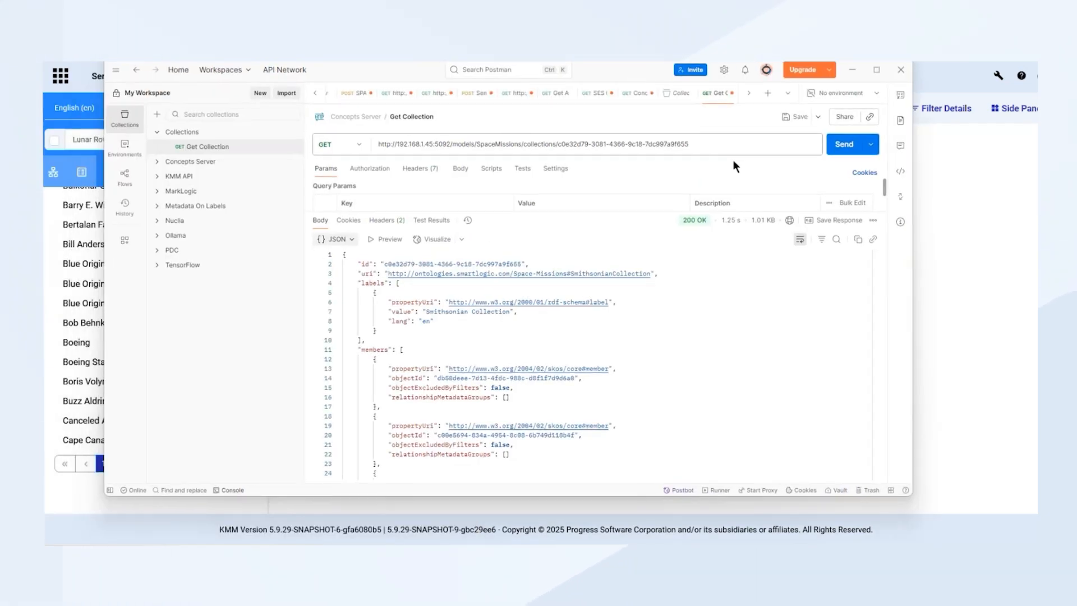
Switch to Postman, send the Get Collection request for the Smithsonian Collection and examine the members in the JSON response
{"action": "left_click", "coordinate": [836, 146]}
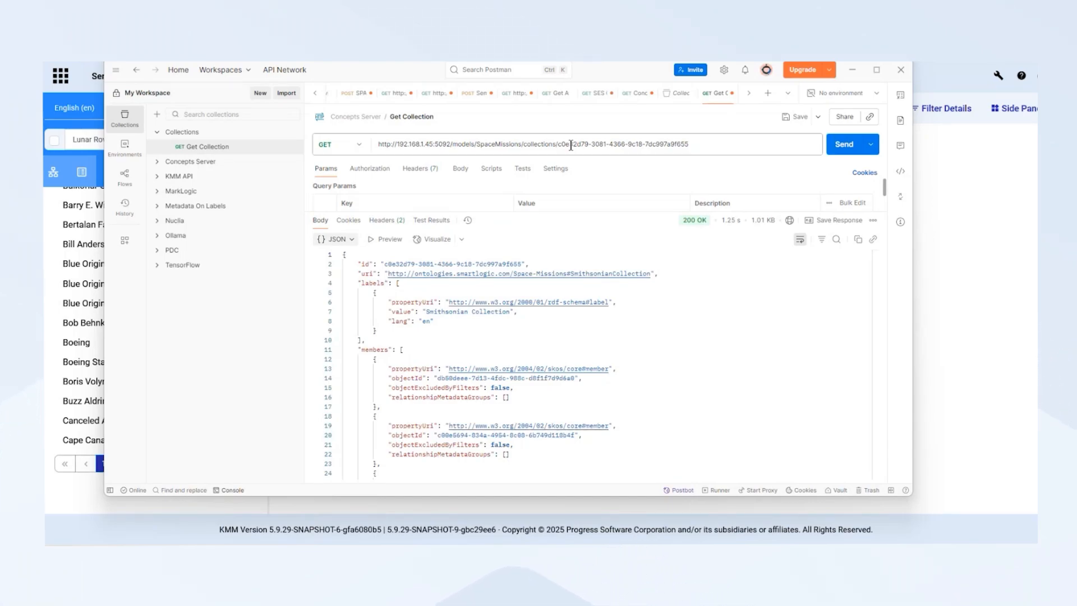
{"action": "scroll", "coordinate": [640, 311], "scroll_direction": "down", "scroll_amount": 2}
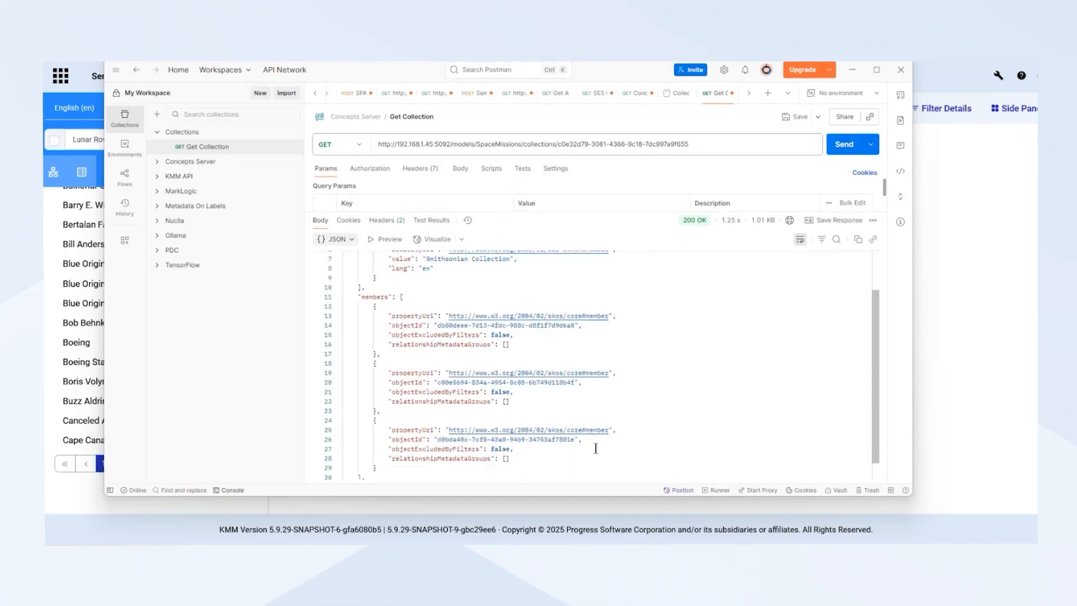
{"action": "scroll", "coordinate": [601, 445], "scroll_direction": "up", "scroll_amount": 2}
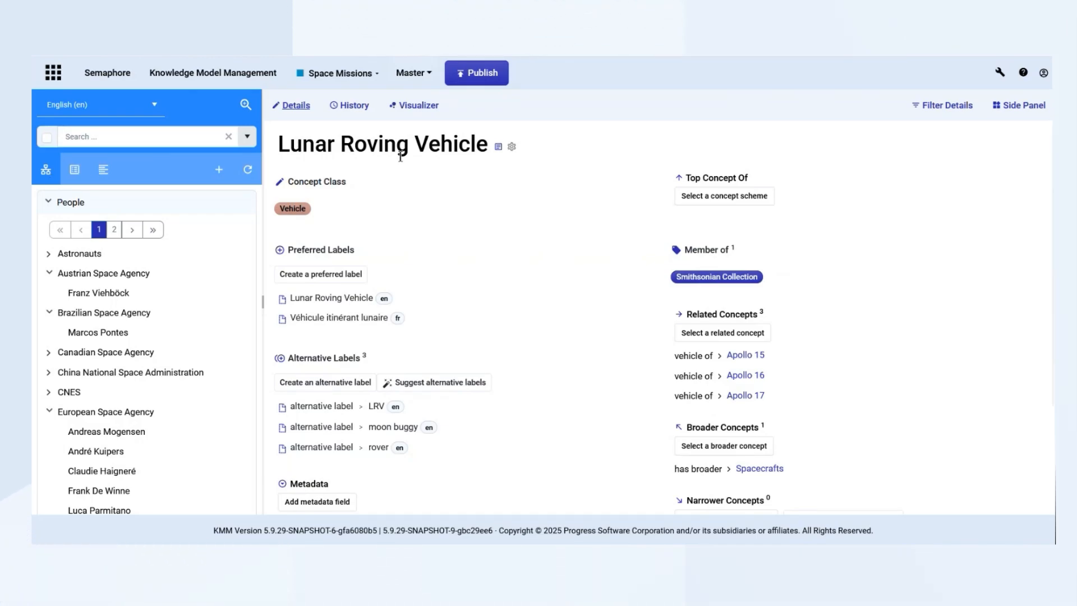
Add the comment "This is the common name given to the vehicle after it was seen on TV" to the alternative label "moon buggy" and review it
{"action": "left_click", "coordinate": [283, 431]}
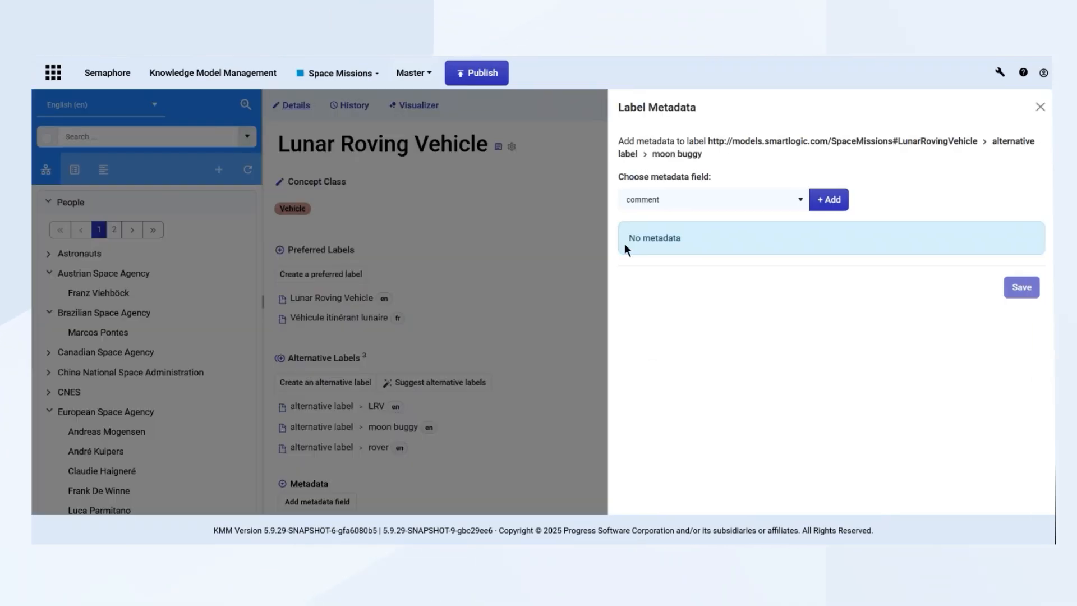
{"action": "left_click", "coordinate": [699, 205]}
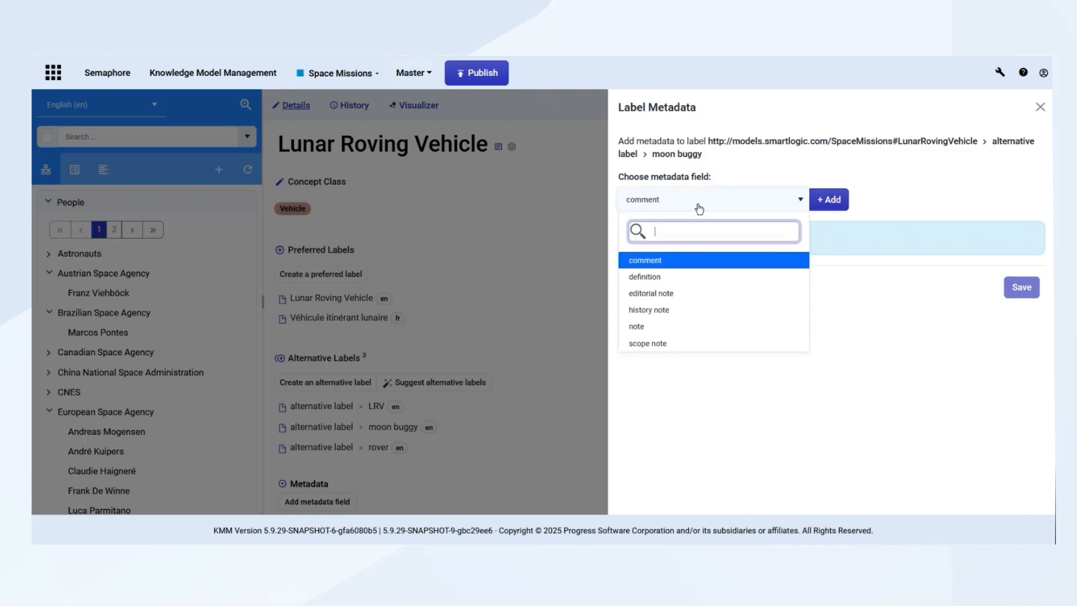
{"action": "left_click", "coordinate": [666, 262]}
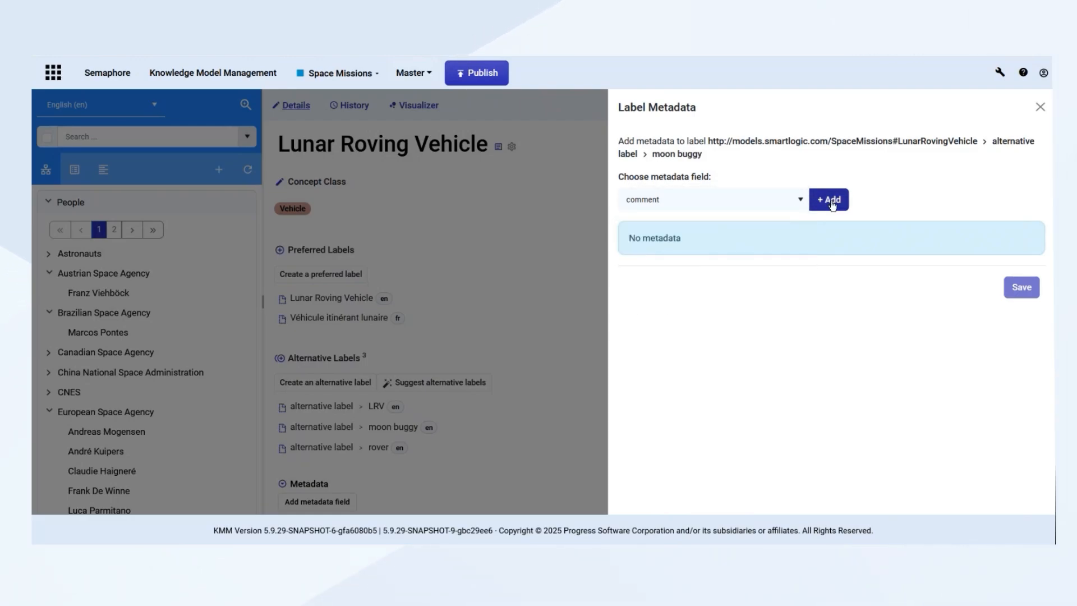
{"action": "left_click", "coordinate": [831, 201]}
{"action": "left_click", "coordinate": [796, 259]}
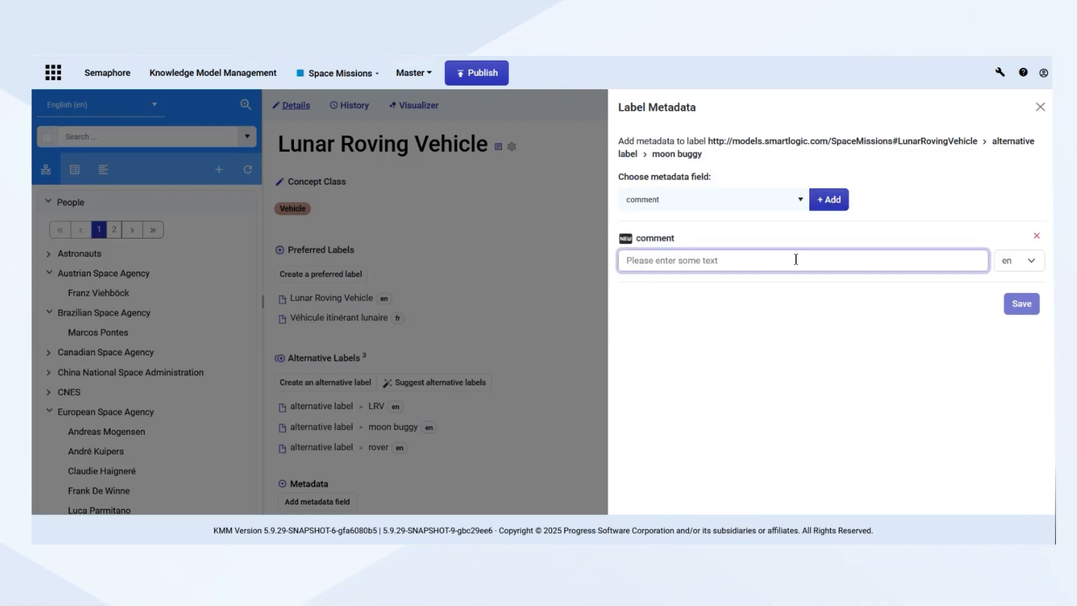
{"action": "type", "text": "This is the common name given to the vehicle after it was seen on TV"}
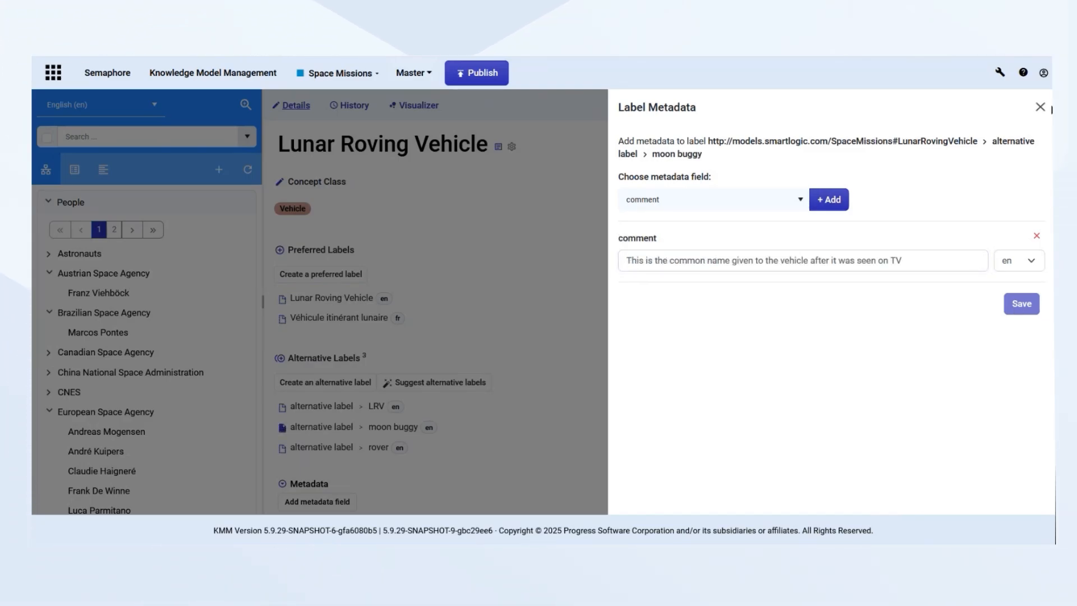
{"action": "left_click", "coordinate": [1040, 107]}
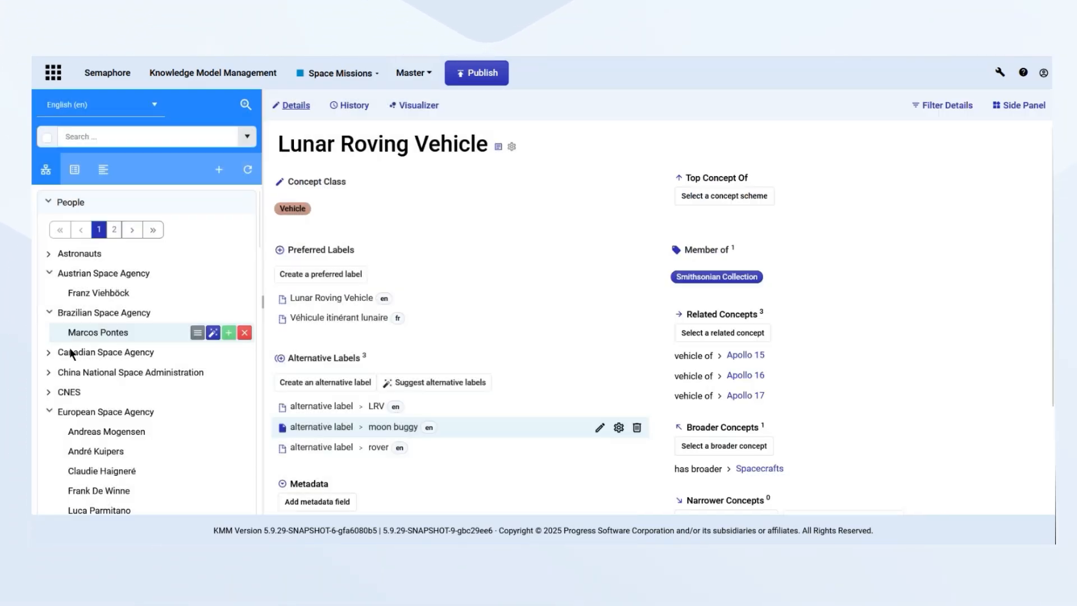
{"action": "left_click", "coordinate": [282, 429]}
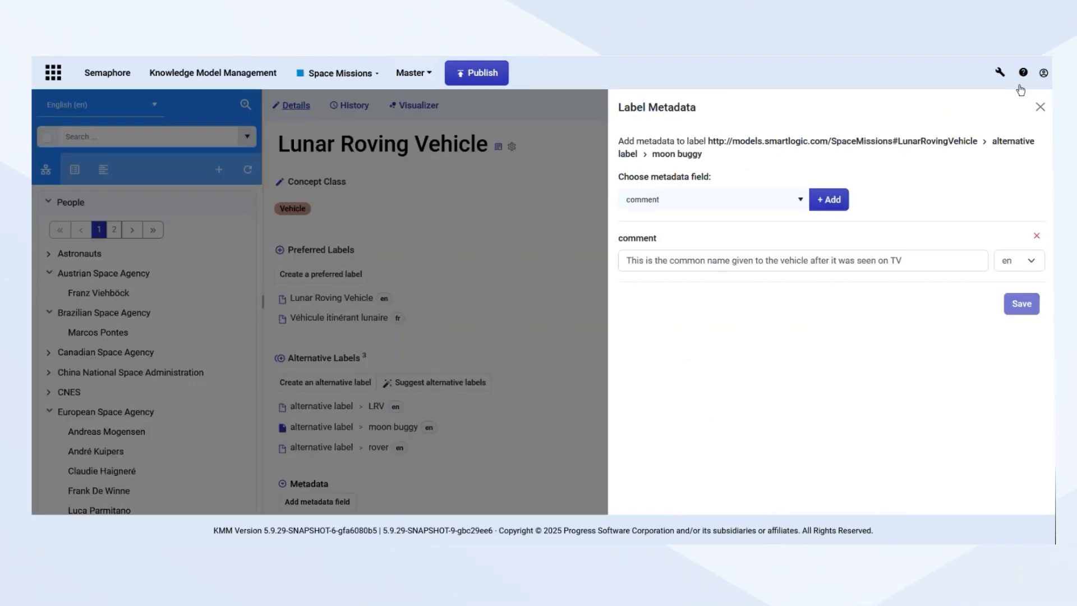
{"action": "left_click", "coordinate": [1040, 107]}
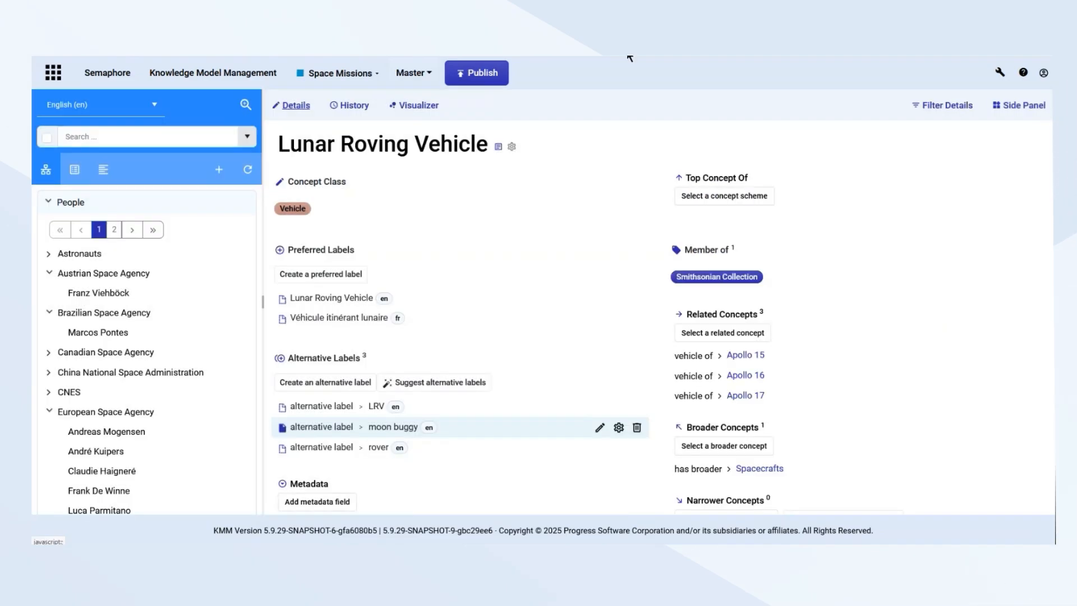
In the model structure, start a new resource metadata type and set its domain to Label
{"action": "left_click", "coordinate": [426, 76]}
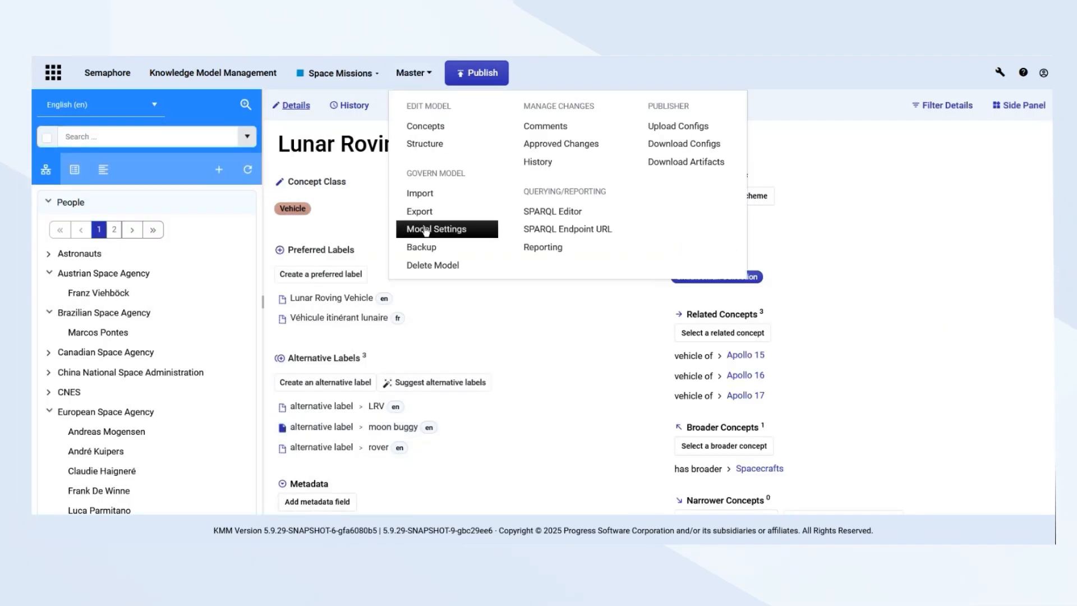
{"action": "left_click", "coordinate": [425, 144]}
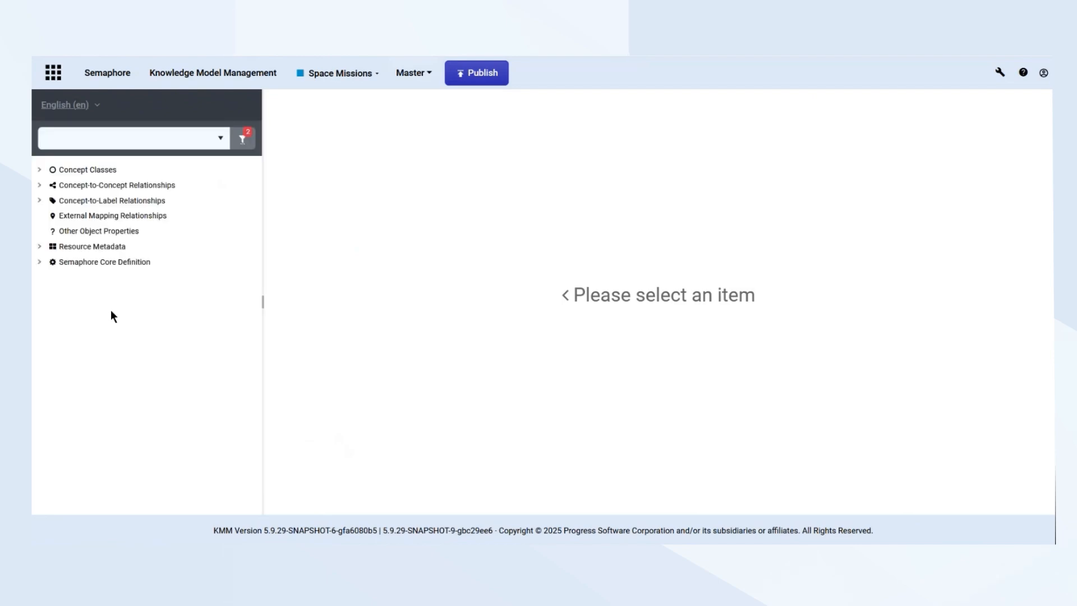
{"action": "left_click", "coordinate": [39, 247]}
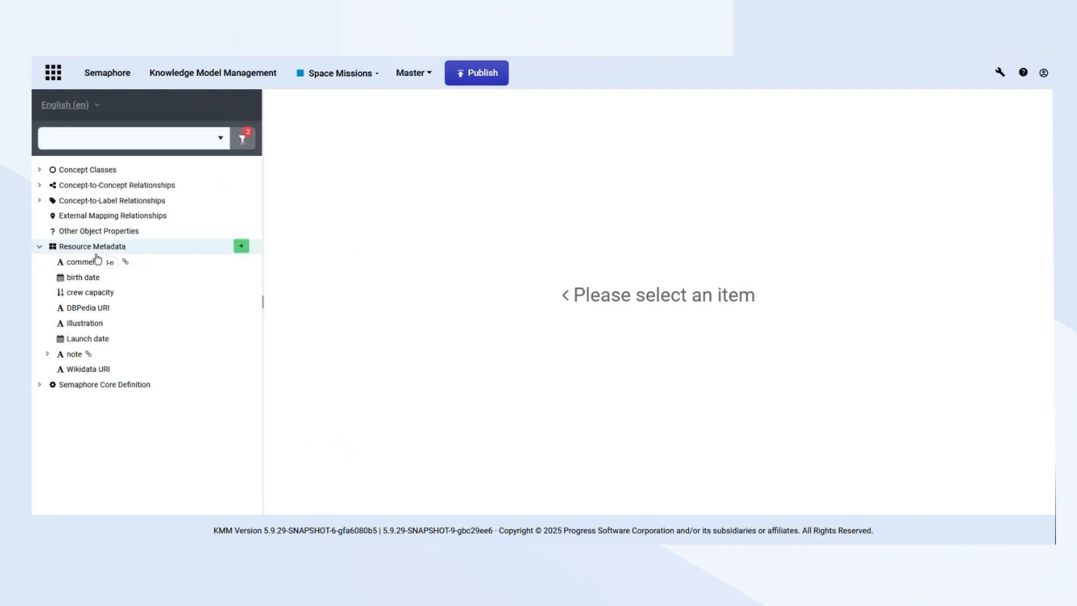
{"action": "left_click", "coordinate": [242, 247]}
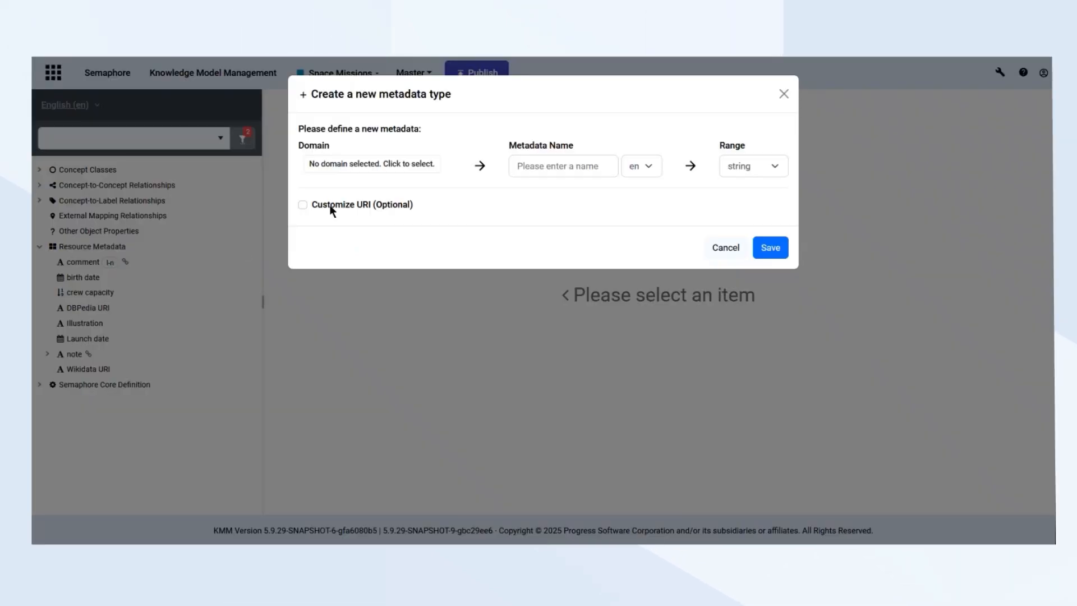
{"action": "left_click", "coordinate": [380, 175]}
{"action": "left_click", "coordinate": [368, 169]}
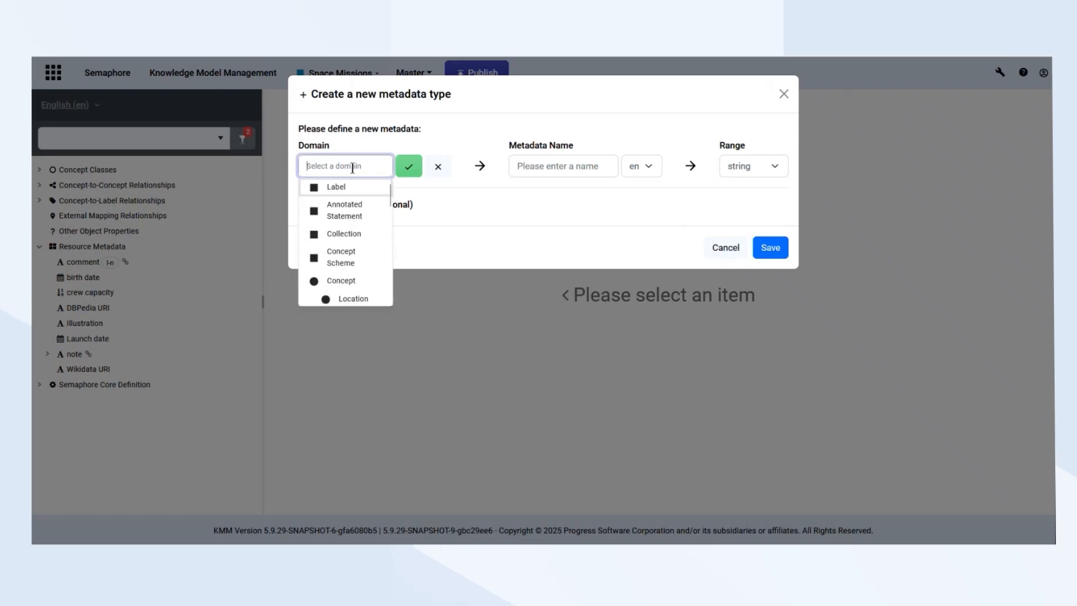
{"action": "left_click", "coordinate": [346, 189]}
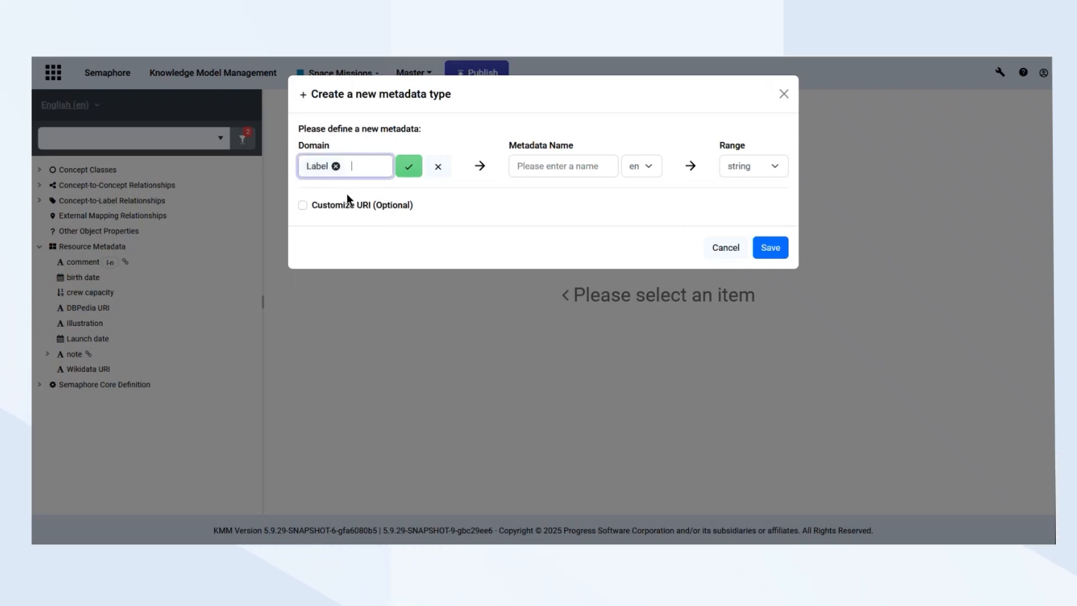
Name the metadata type "Date of first use", set its range to date and save it
{"action": "left_click", "coordinate": [553, 166]}
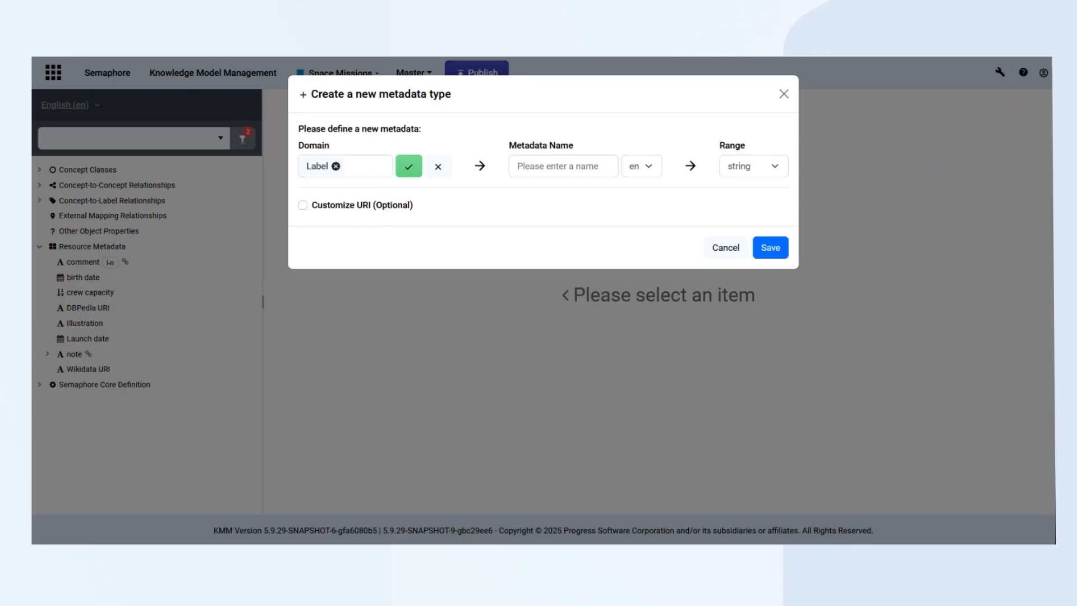
{"action": "left_click", "coordinate": [568, 166]}
{"action": "type", "text": "Date of first use"}
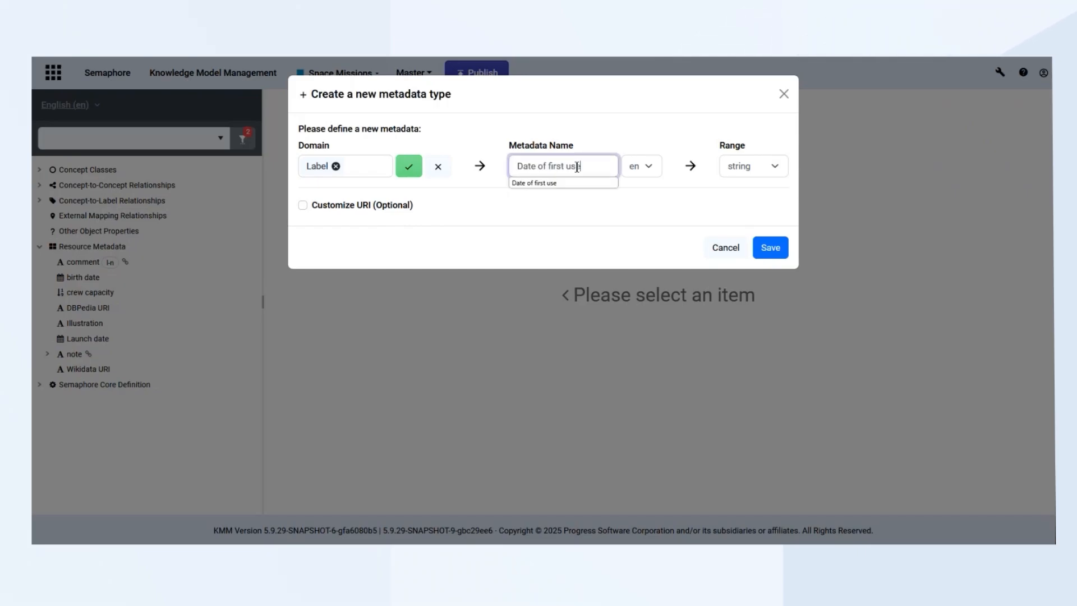
{"action": "left_click", "coordinate": [758, 167]}
{"action": "left_click", "coordinate": [746, 205]}
{"action": "left_click", "coordinate": [770, 248]}
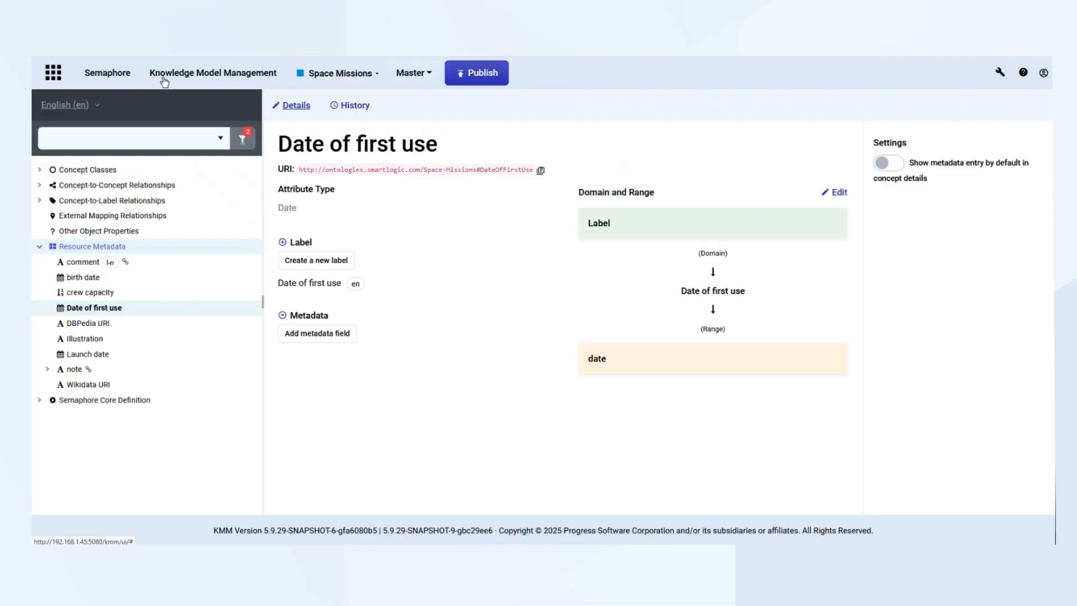
Return to the model's concepts, search for "lun" and open the Lunar Roving Vehicle concept
{"action": "left_click", "coordinate": [426, 75]}
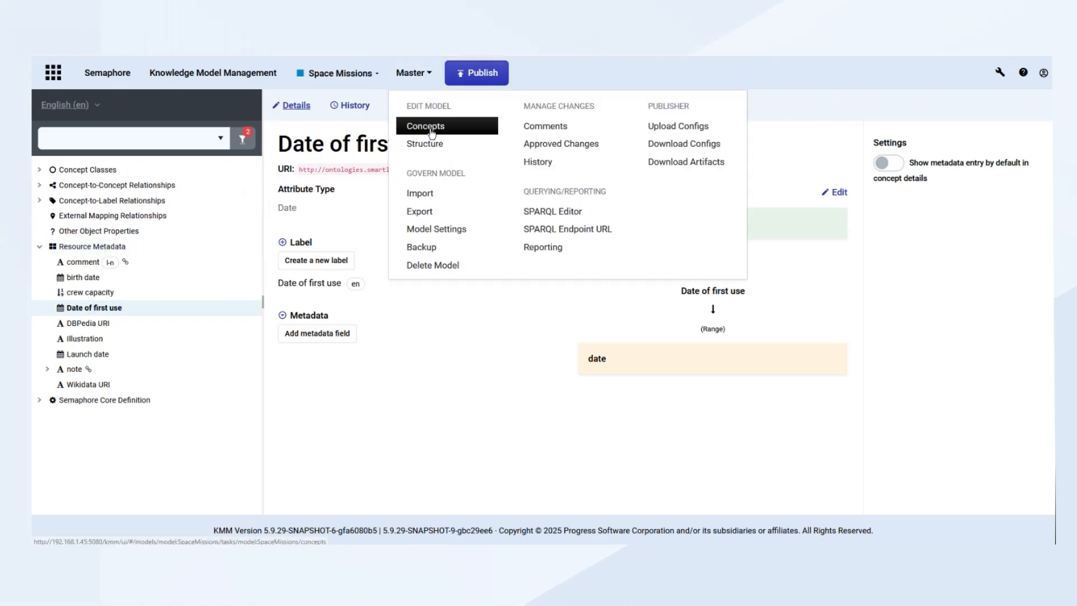
{"action": "left_click", "coordinate": [404, 127]}
{"action": "left_click", "coordinate": [131, 137]}
{"action": "type", "text": "lun"}
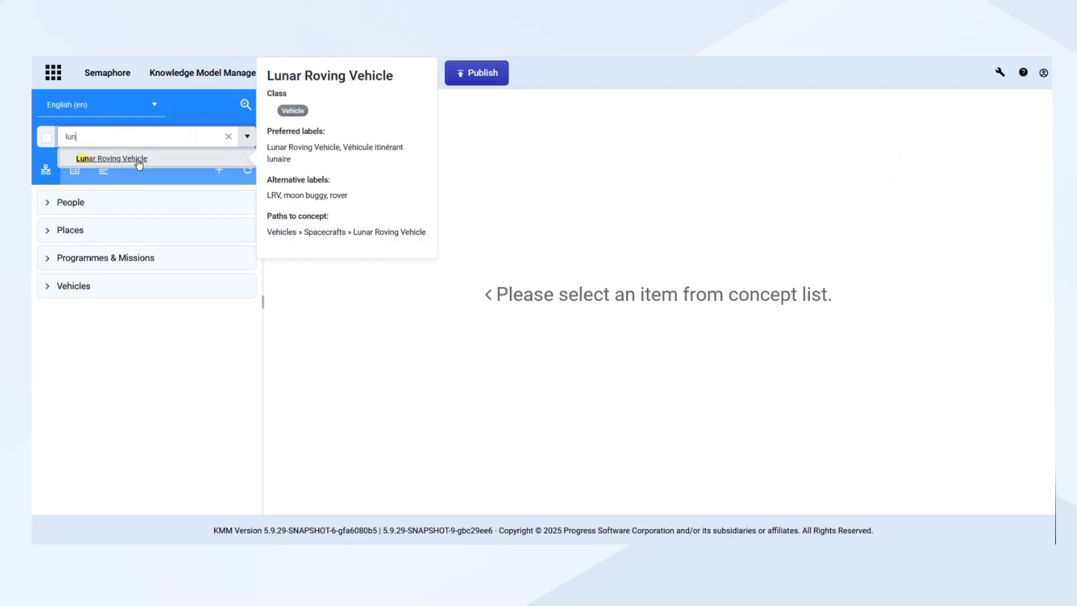
{"action": "left_click", "coordinate": [139, 161]}
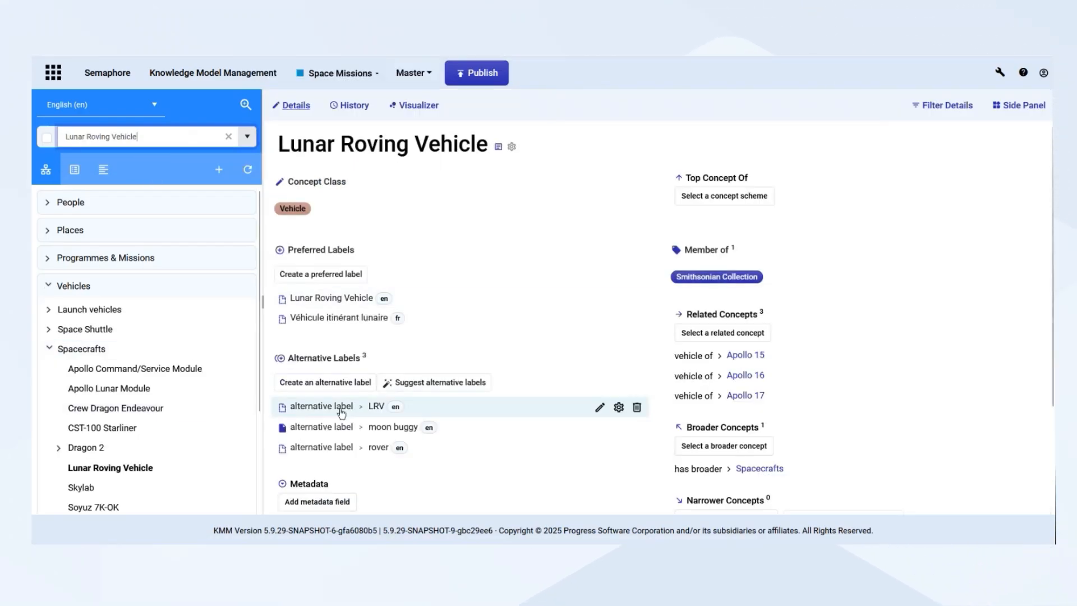
Add a "Date of first use" field to the label metadata of the alternative label "moon buggy"
{"action": "left_click", "coordinate": [282, 427]}
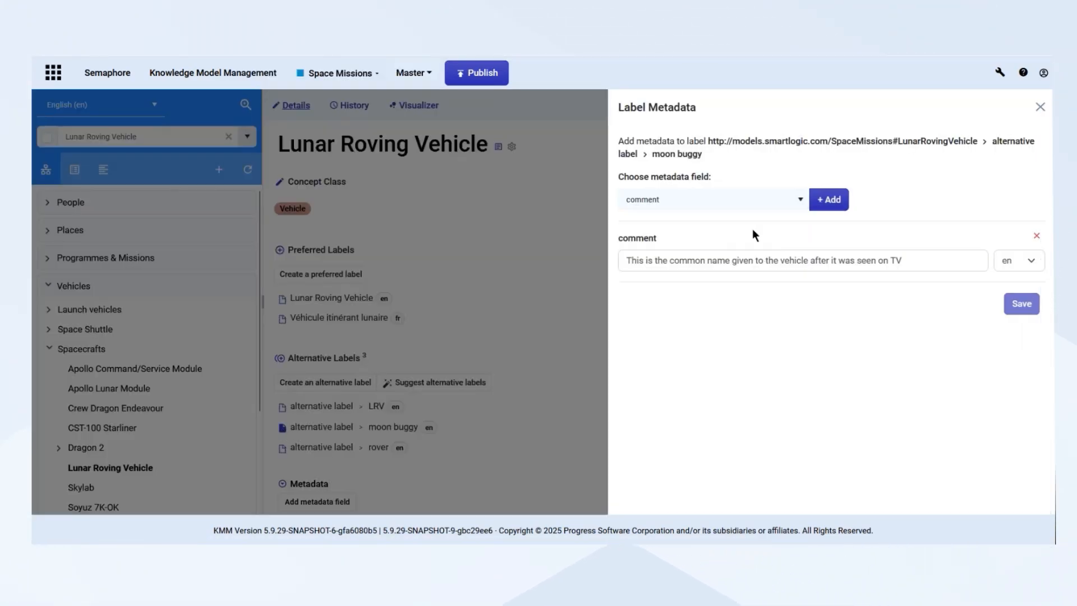
{"action": "left_click", "coordinate": [796, 201]}
{"action": "left_click", "coordinate": [678, 277]}
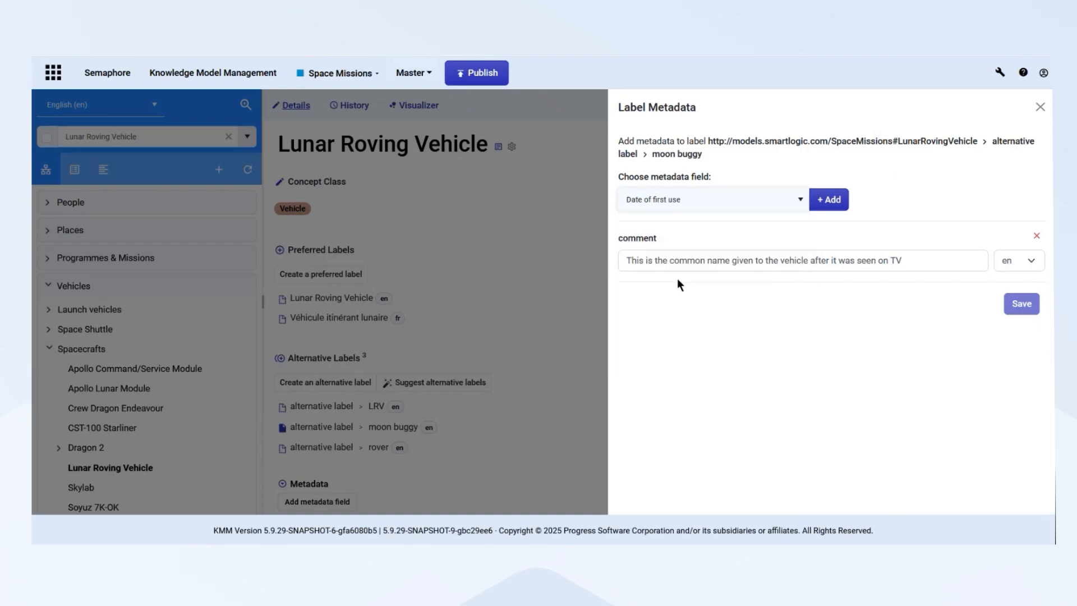
{"action": "left_click", "coordinate": [835, 208]}
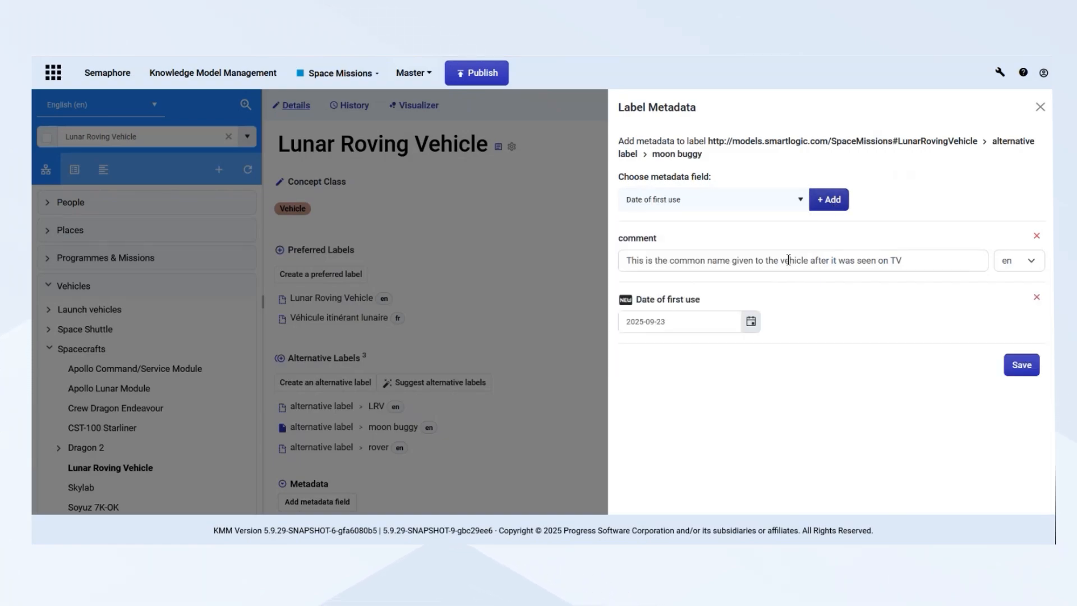
Set the label's date of first use to 2021-11-16, save it and reopen the label metadata to check the entry
{"action": "left_click", "coordinate": [720, 317]}
{"action": "left_click", "coordinate": [694, 327]}
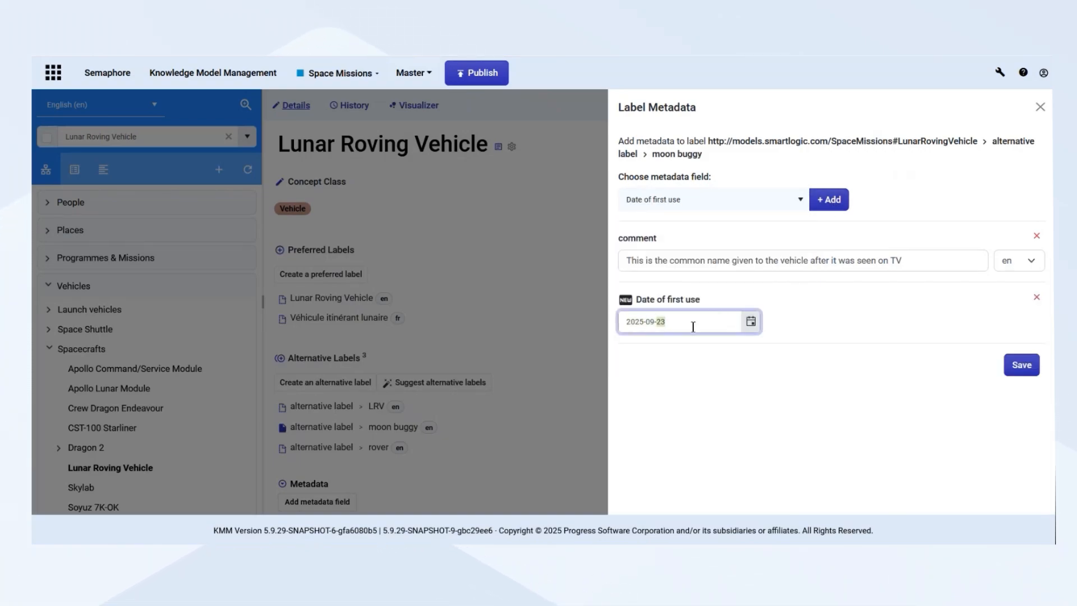
{"action": "key", "text": "BackSpace"}
{"action": "left_click", "coordinate": [1022, 365]}
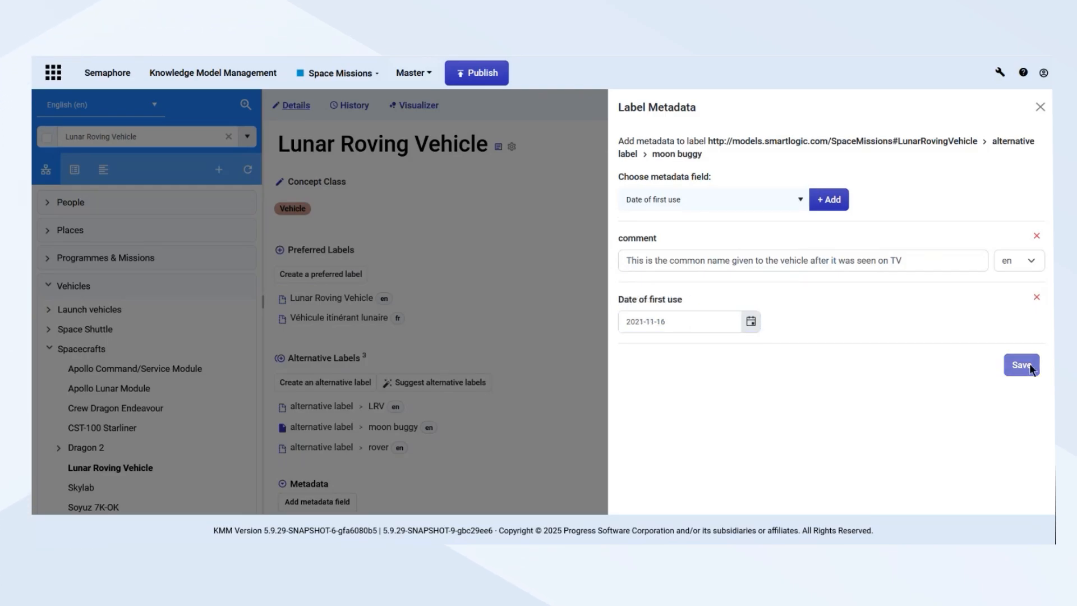
{"action": "left_click", "coordinate": [1040, 107]}
{"action": "left_click", "coordinate": [283, 428]}
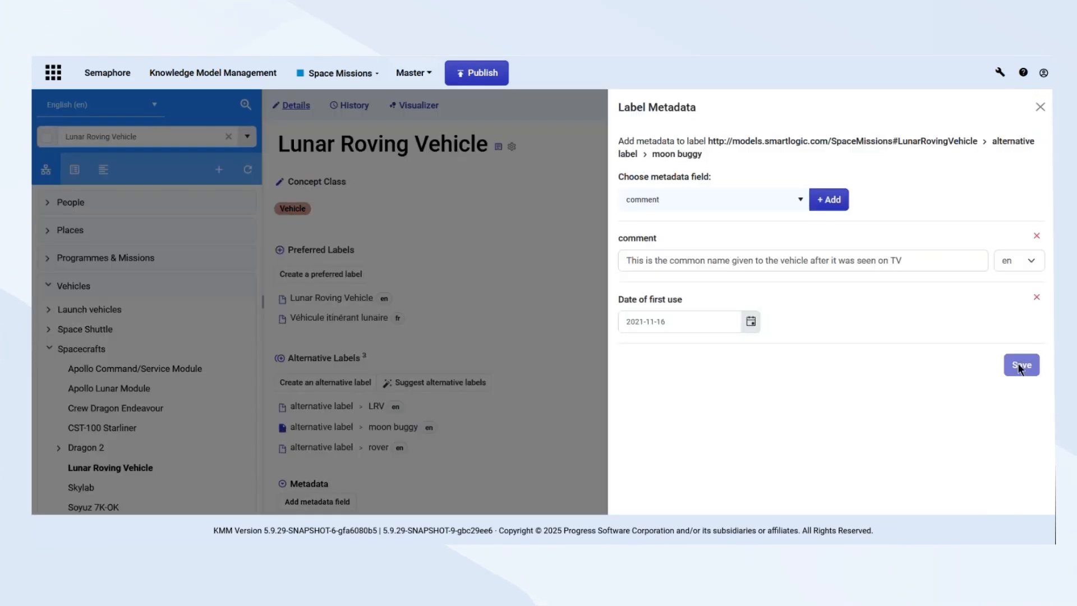
{"action": "left_click", "coordinate": [1040, 108]}
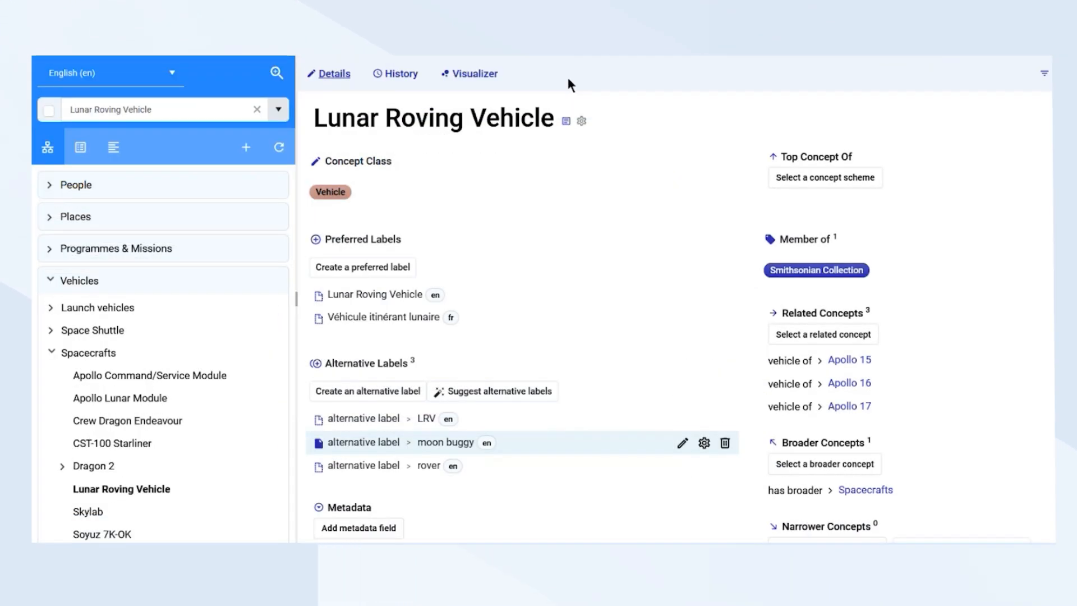
Switch to Postman, send the Get Concept with Label Metadata request and examine the label metadata in the JSON response
{"action": "left_click_drag", "start_coordinate": [34, 208], "coordinate": [738, 38]}
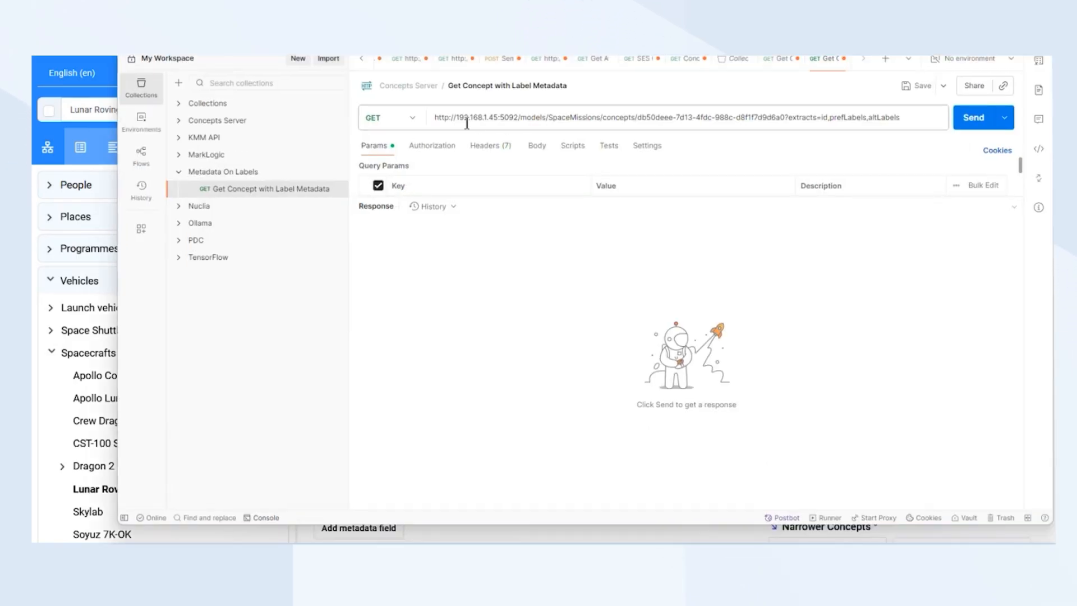
{"action": "left_click", "coordinate": [973, 123]}
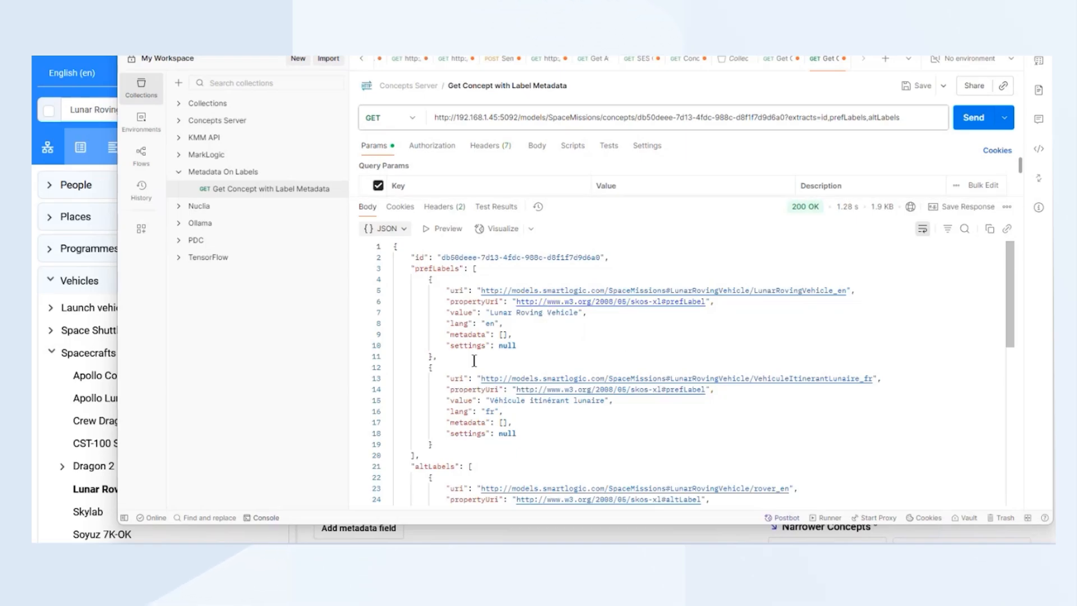
{"action": "scroll", "coordinate": [474, 361], "scroll_direction": "down", "scroll_amount": 5}
{"action": "scroll", "coordinate": [492, 418], "scroll_direction": "down", "scroll_amount": 1}
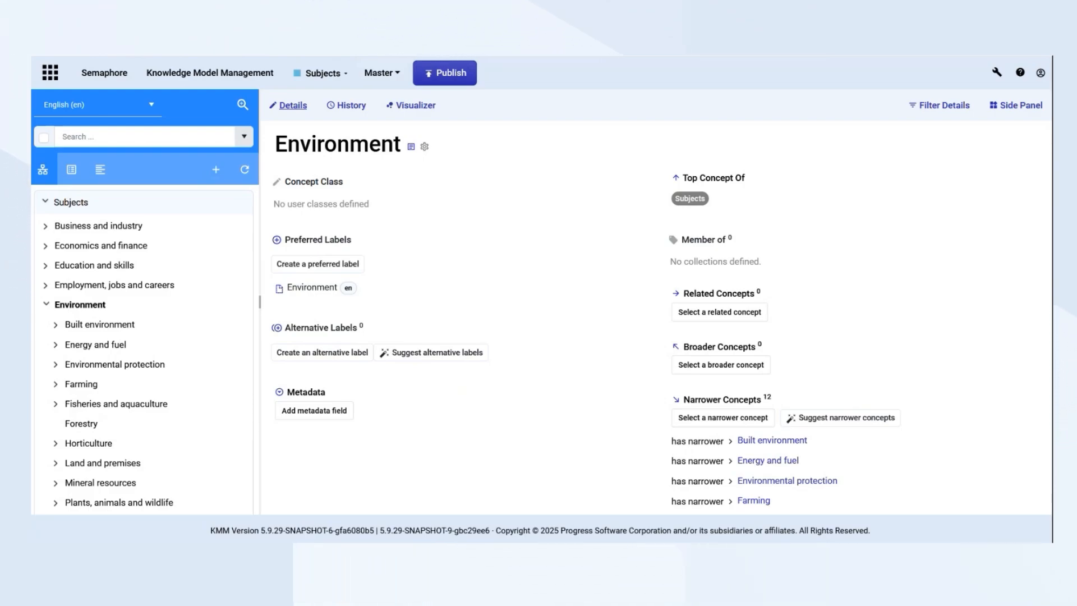
Switch to Postman, send the Semantic Search request "How do I apply for housing allowance?" against the Subjects model and examine the returned concepts and scores
{"action": "left_click_drag", "start_coordinate": [33, 73], "coordinate": [394, 55]}
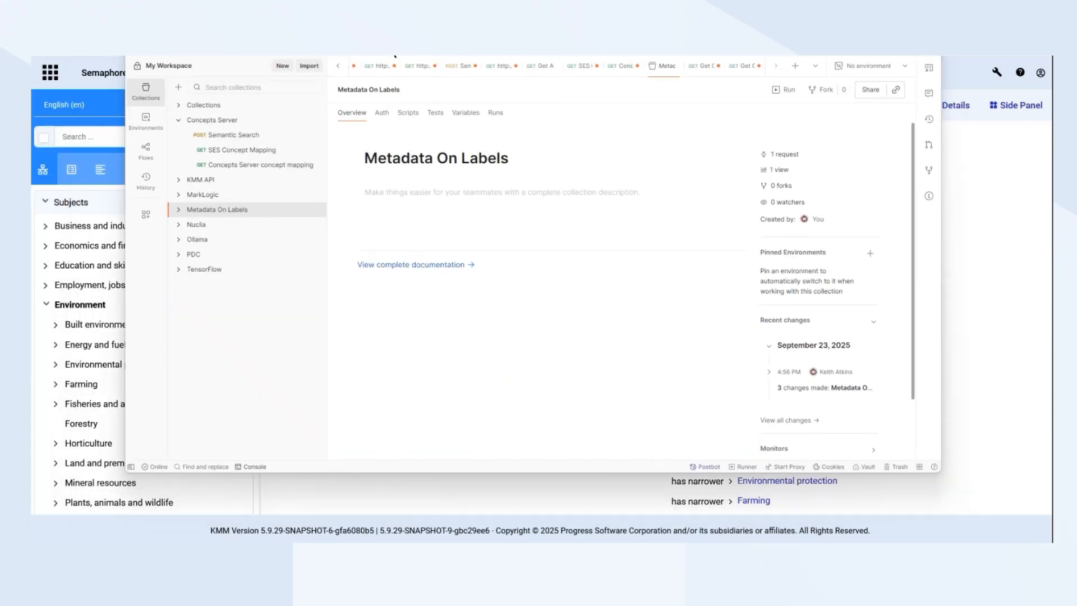
{"action": "left_click", "coordinate": [236, 136]}
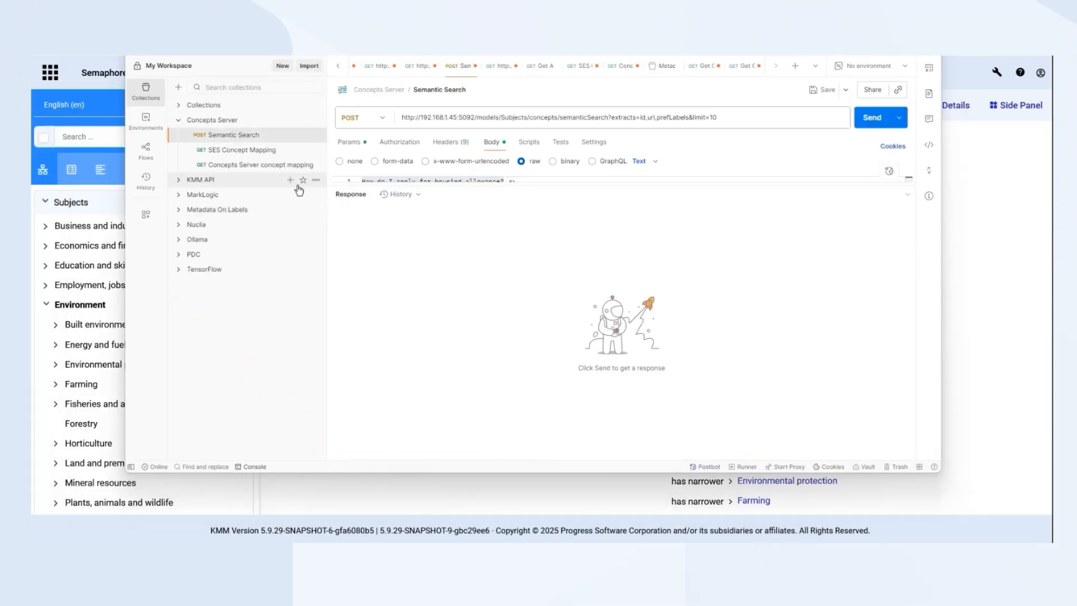
{"action": "left_click_drag", "start_coordinate": [413, 186], "coordinate": [448, 228]}
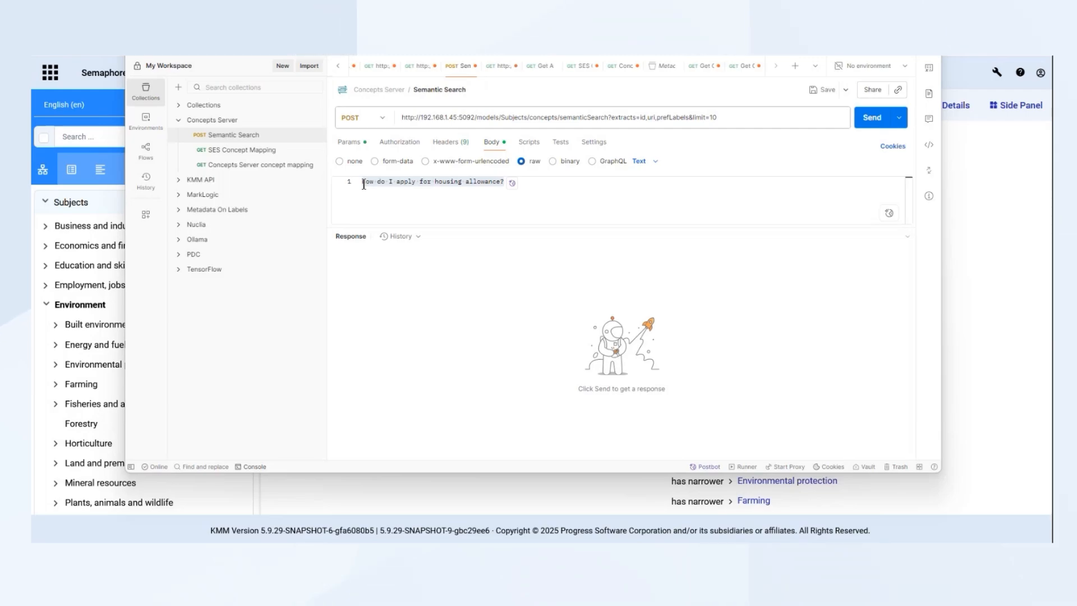
{"action": "left_click", "coordinate": [576, 118]}
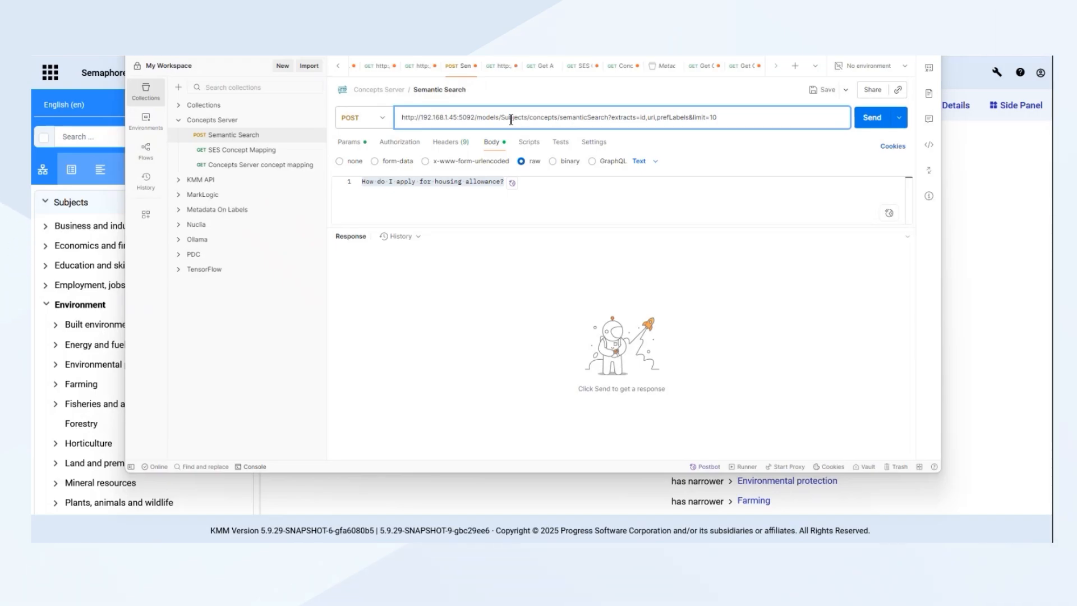
{"action": "left_click", "coordinate": [868, 124]}
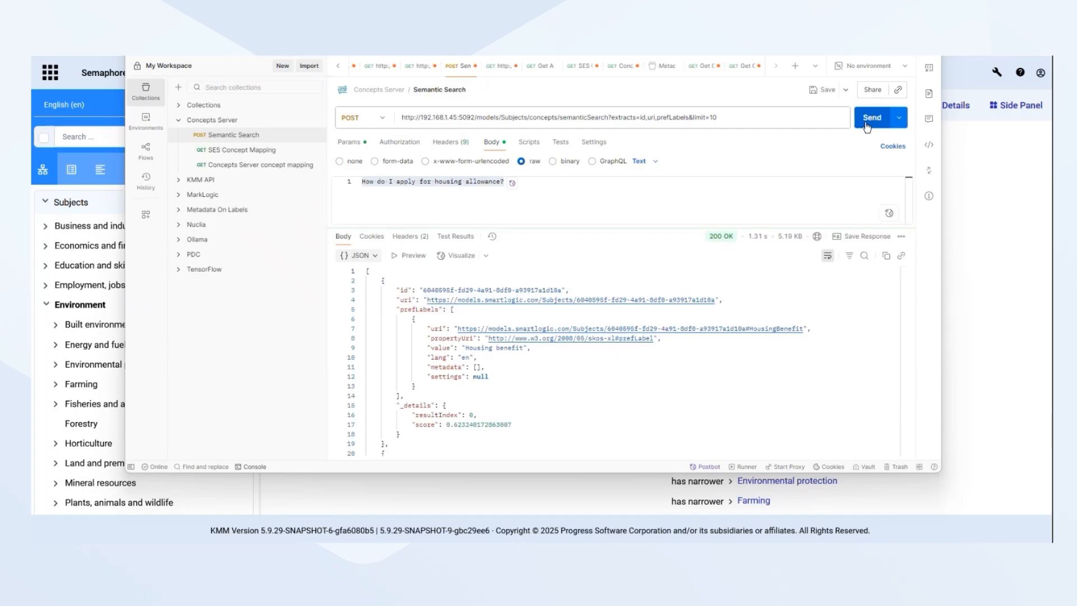
{"action": "scroll", "coordinate": [606, 349], "scroll_direction": "down", "scroll_amount": 3}
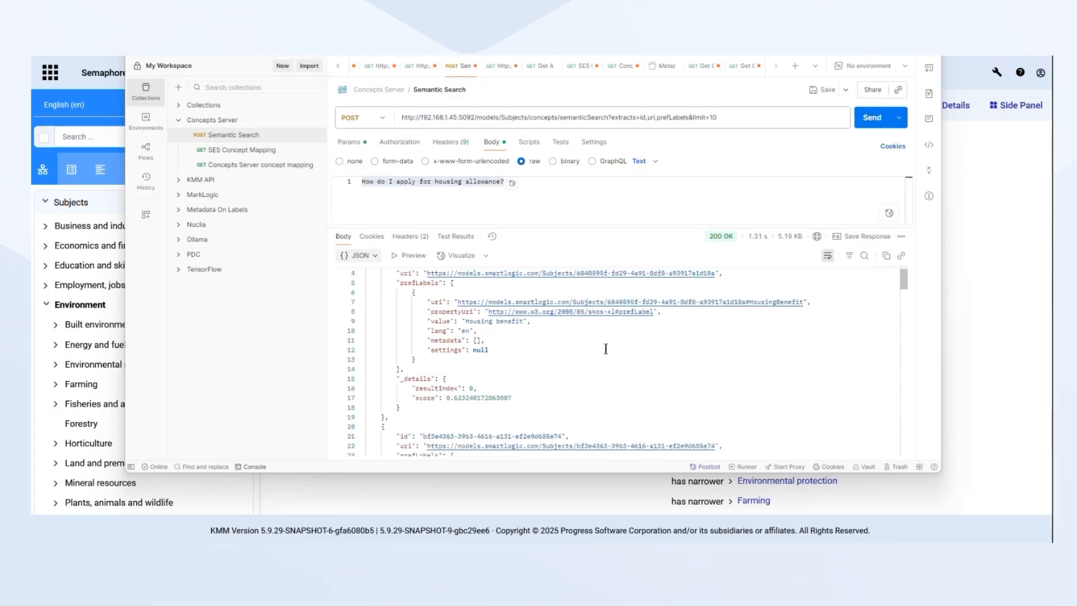
{"action": "scroll", "coordinate": [606, 349], "scroll_direction": "down", "scroll_amount": 8}
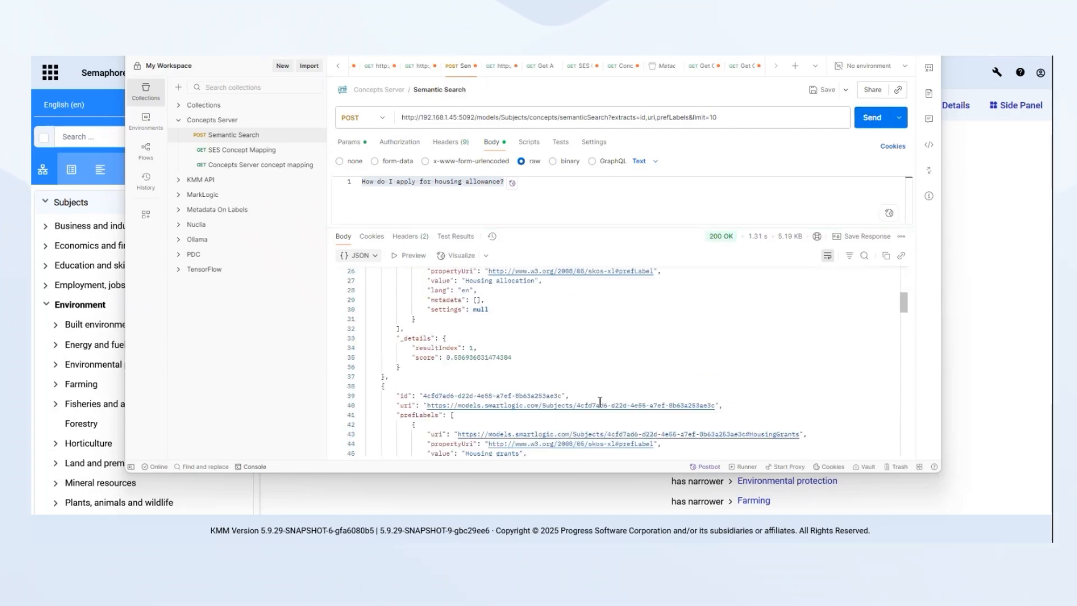
{"action": "scroll", "coordinate": [600, 402], "scroll_direction": "down", "scroll_amount": 7}
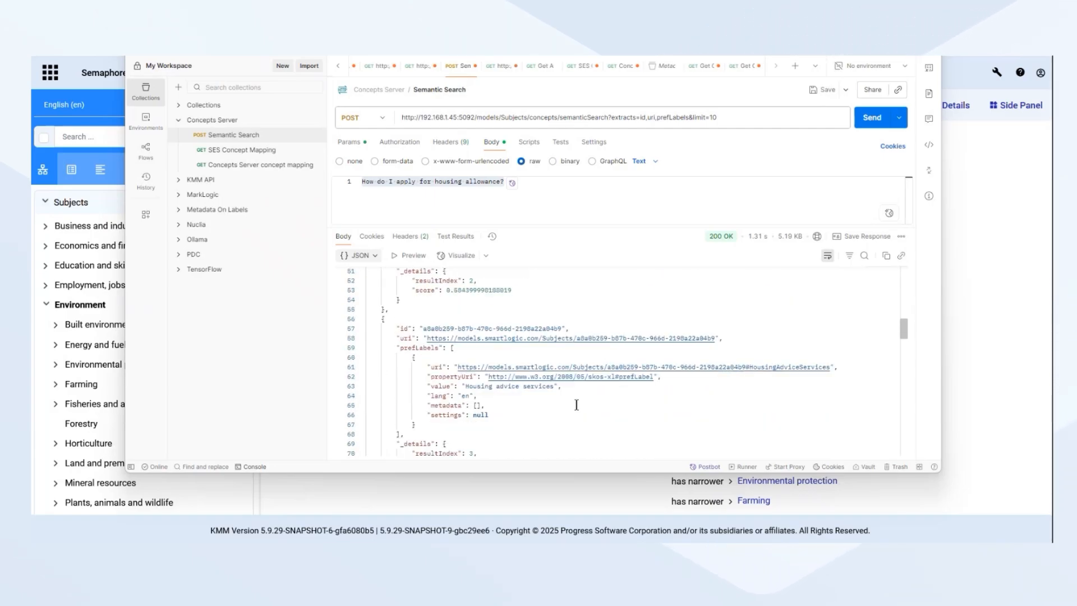
{"action": "scroll", "coordinate": [576, 405], "scroll_direction": "down", "scroll_amount": 2}
{"action": "scroll", "coordinate": [576, 404], "scroll_direction": "down", "scroll_amount": 7}
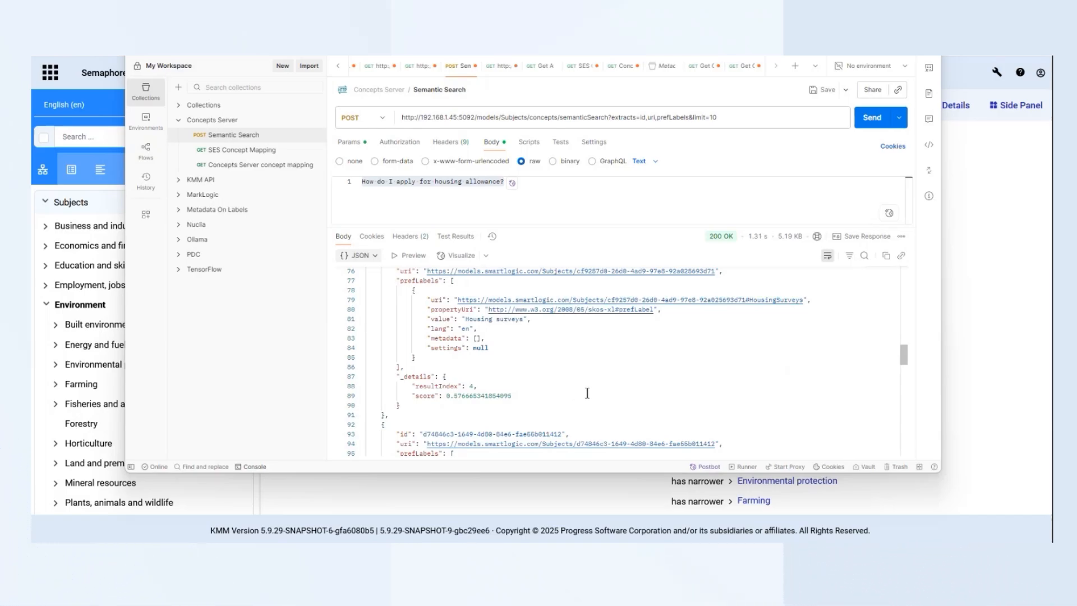
{"action": "scroll", "coordinate": [587, 392], "scroll_direction": "up", "scroll_amount": 15}
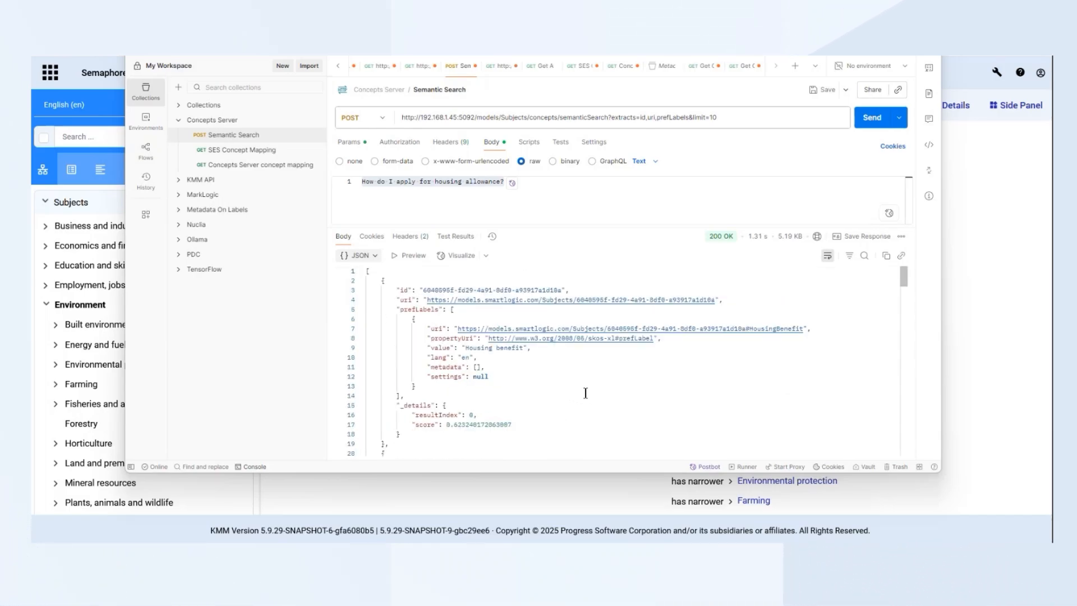
Send the SES Concept Mapping request for the housing allowance question and examine the returned terms
{"action": "left_click", "coordinate": [242, 151]}
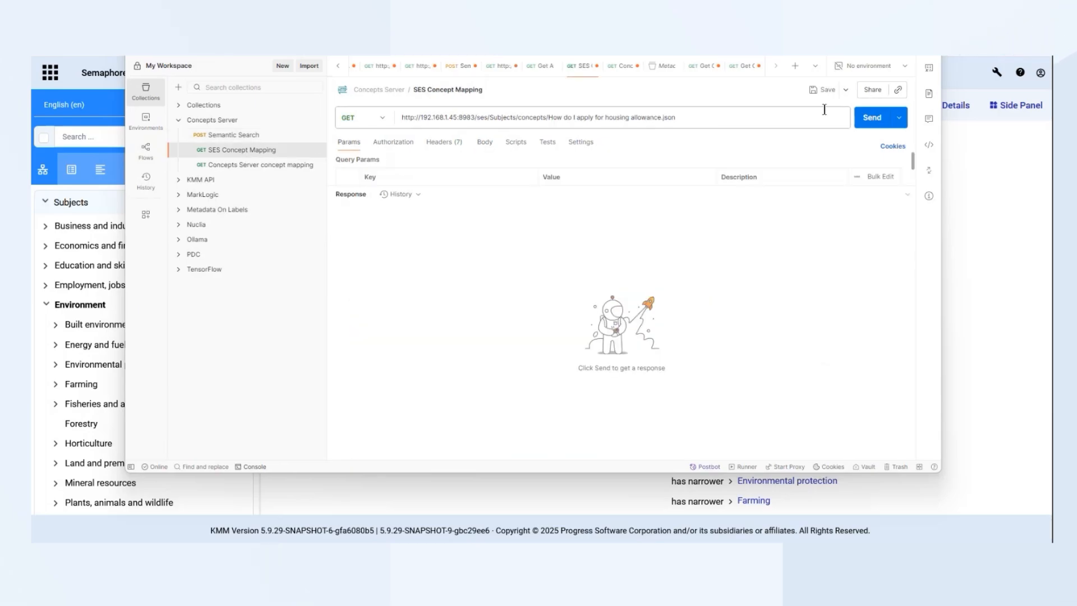
{"action": "key", "text": "ctrl+Return"}
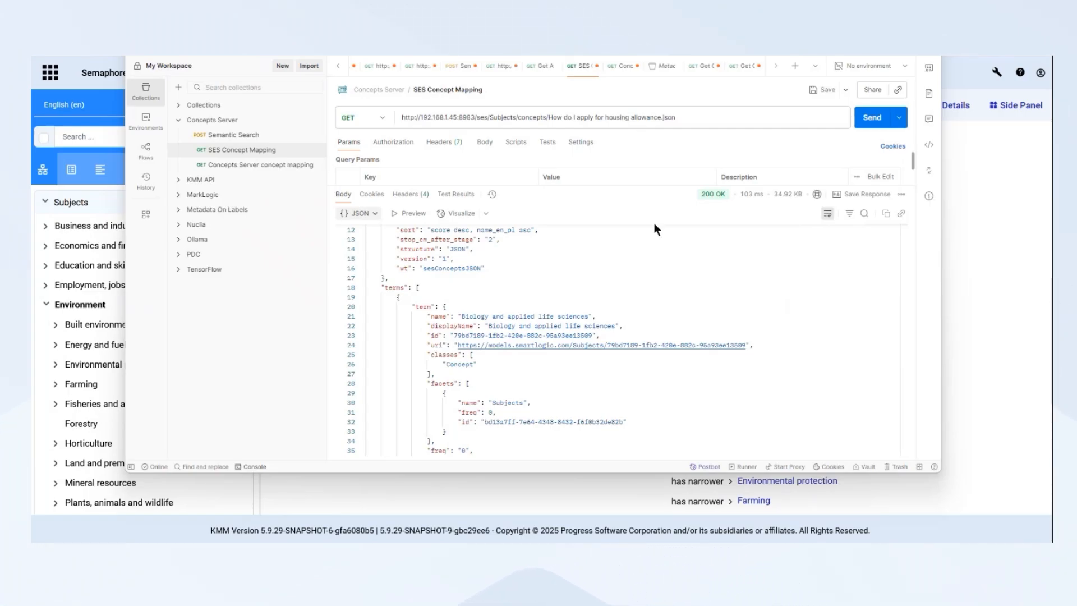
{"action": "scroll", "coordinate": [656, 230], "scroll_direction": "down", "scroll_amount": 10}
{"action": "scroll", "coordinate": [670, 296], "scroll_direction": "up", "scroll_amount": 10}
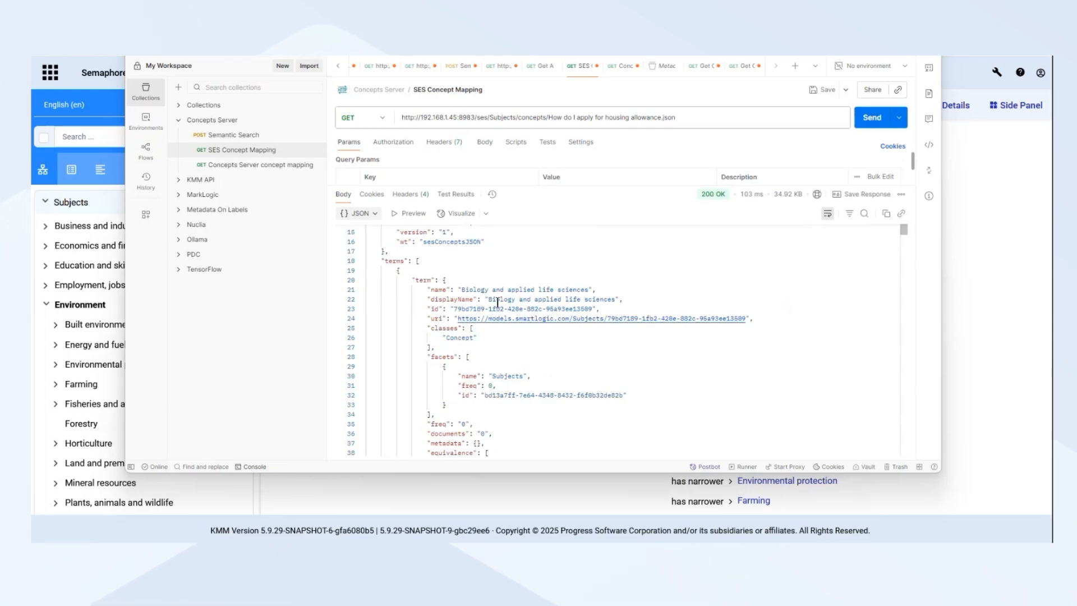
Send the Concepts Server concept mapping request for the same question and examine the mapped concepts
{"action": "left_click", "coordinate": [253, 165]}
{"action": "left_click", "coordinate": [867, 119]}
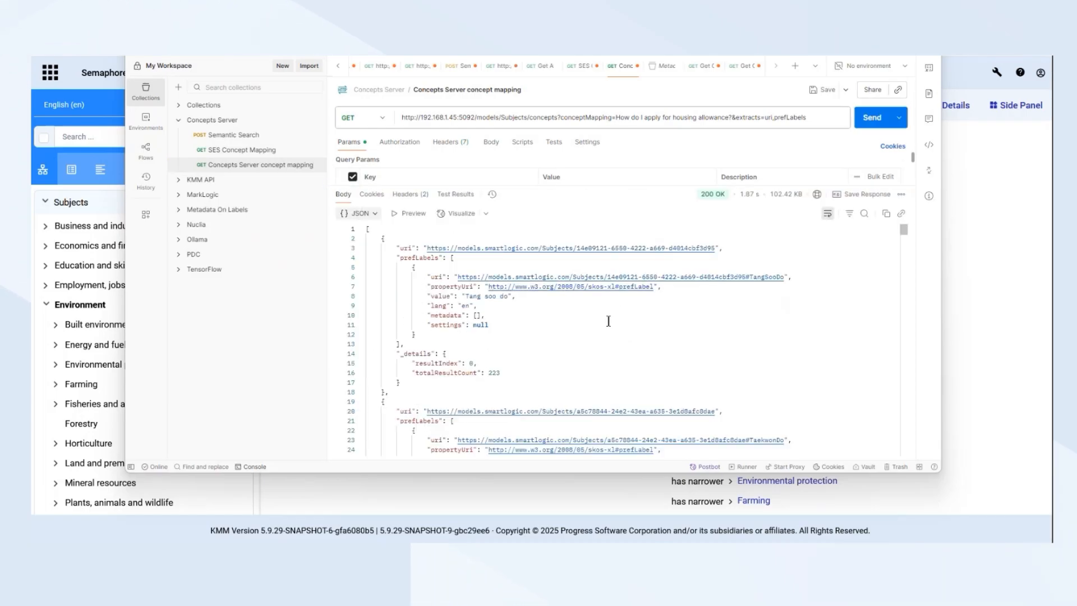
{"action": "scroll", "coordinate": [606, 323], "scroll_direction": "down", "scroll_amount": 3}
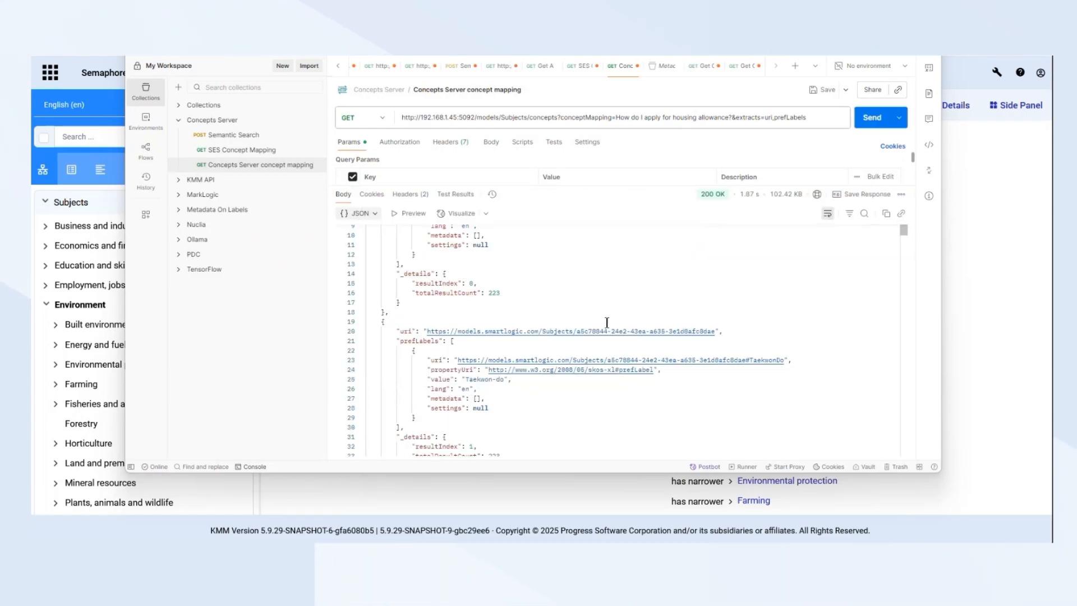